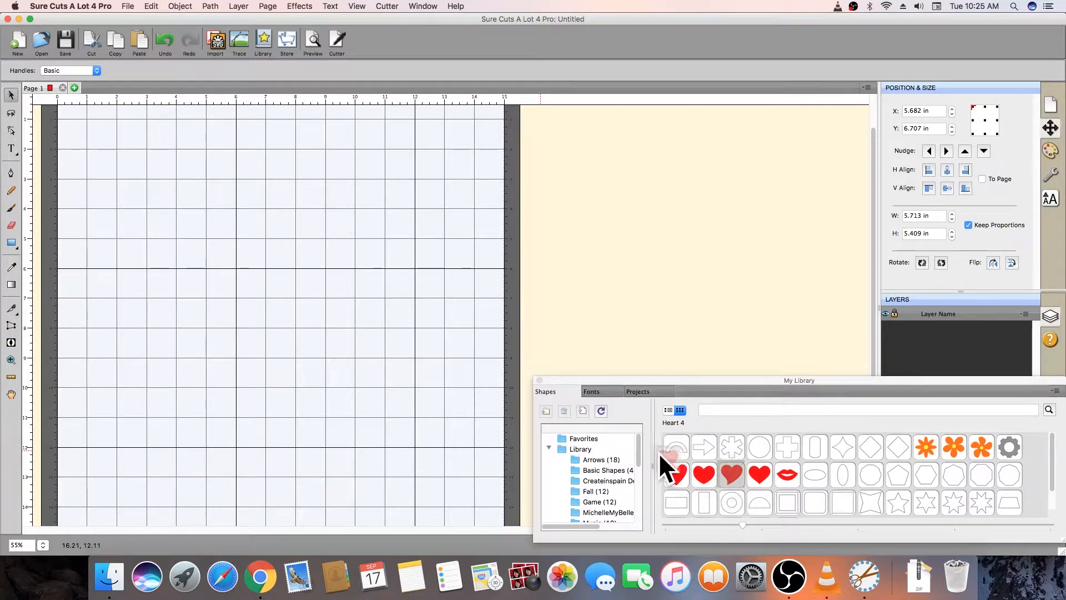
- Add the Heart 4 shape from the library to the mat and enlarge it to about 7.11 × 6.73 in
{"action": "left_click_drag", "start_coordinate": [658, 452], "coordinate": [491, 395]}
{"action": "left_click_drag", "start_coordinate": [365, 341], "coordinate": [218, 300]}
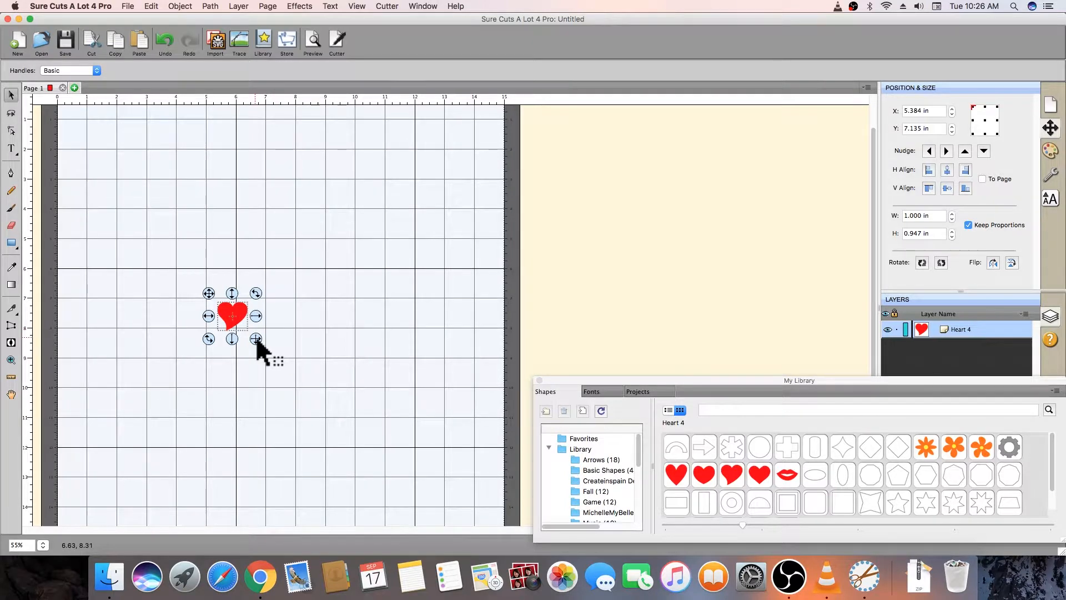
{"action": "left_click", "coordinate": [257, 340]}
{"action": "left_click_drag", "start_coordinate": [256, 340], "coordinate": [440, 410]}
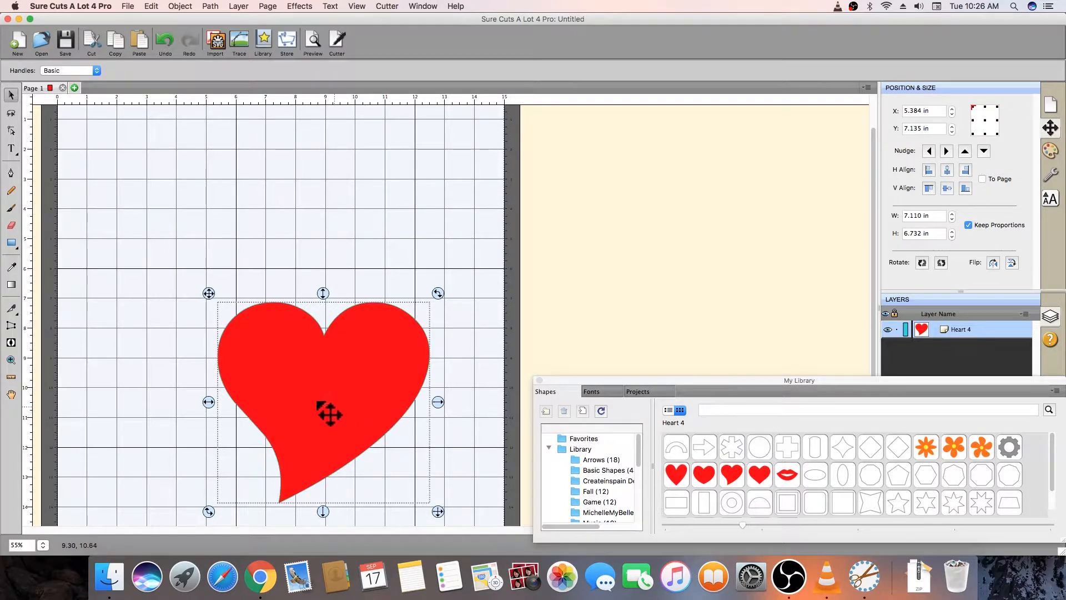
- Reposition the heart on the mat to about X 3.82 in, Y 6.26 in and deselect it
{"action": "left_click_drag", "start_coordinate": [329, 413], "coordinate": [253, 391]}
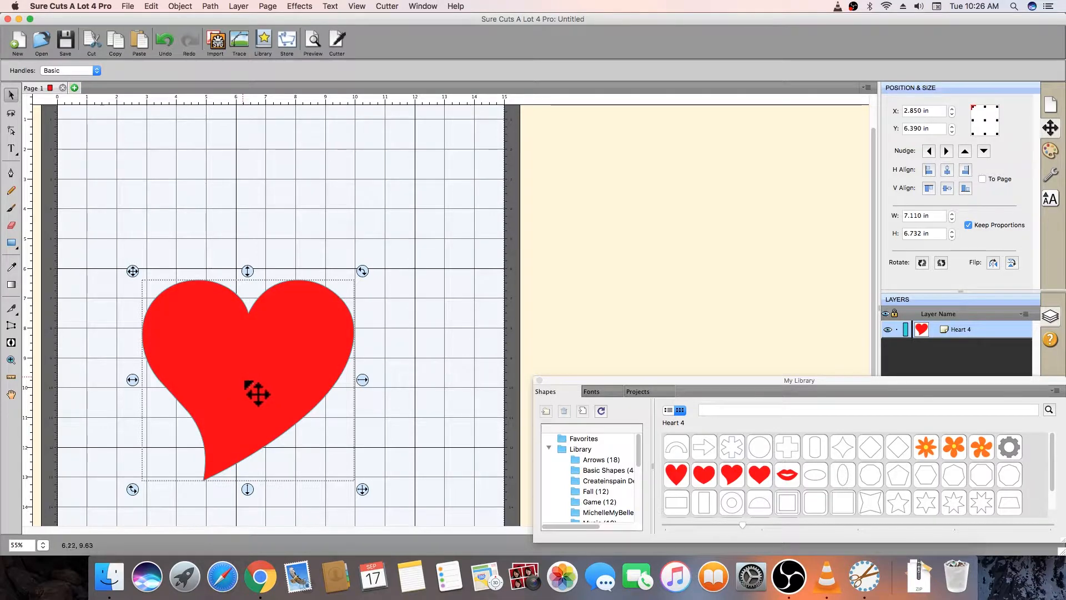
{"action": "left_click", "coordinate": [445, 242]}
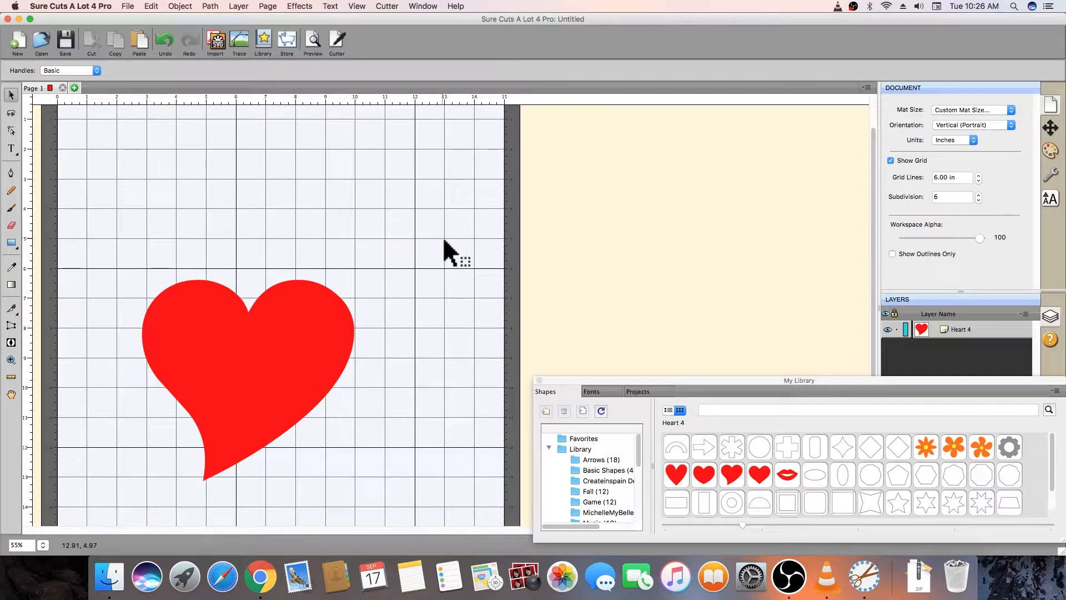
{"action": "left_click", "coordinate": [254, 364]}
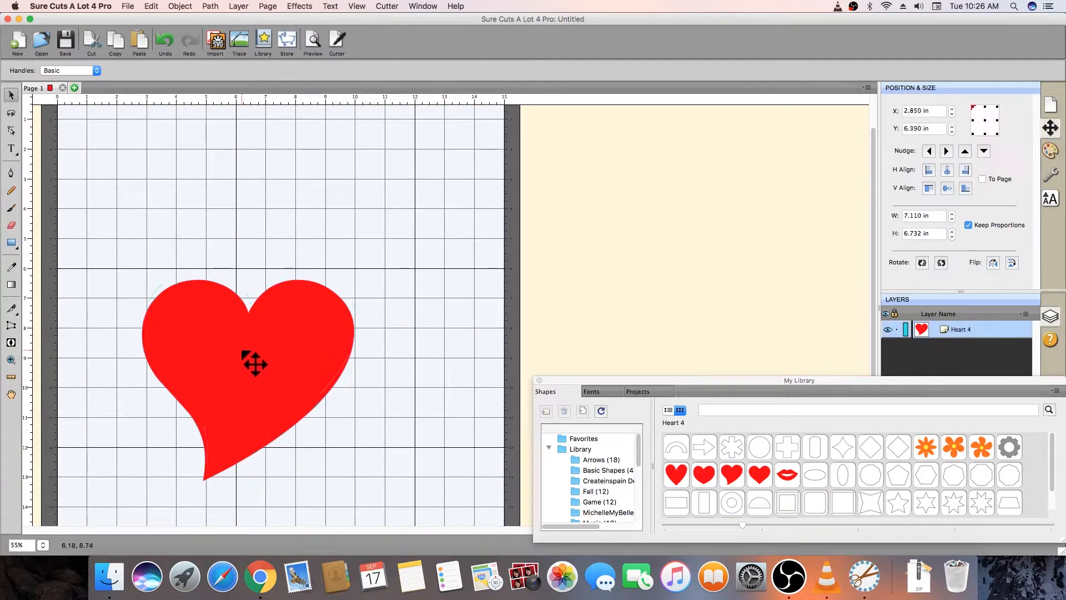
{"action": "left_click_drag", "start_coordinate": [255, 364], "coordinate": [281, 357]}
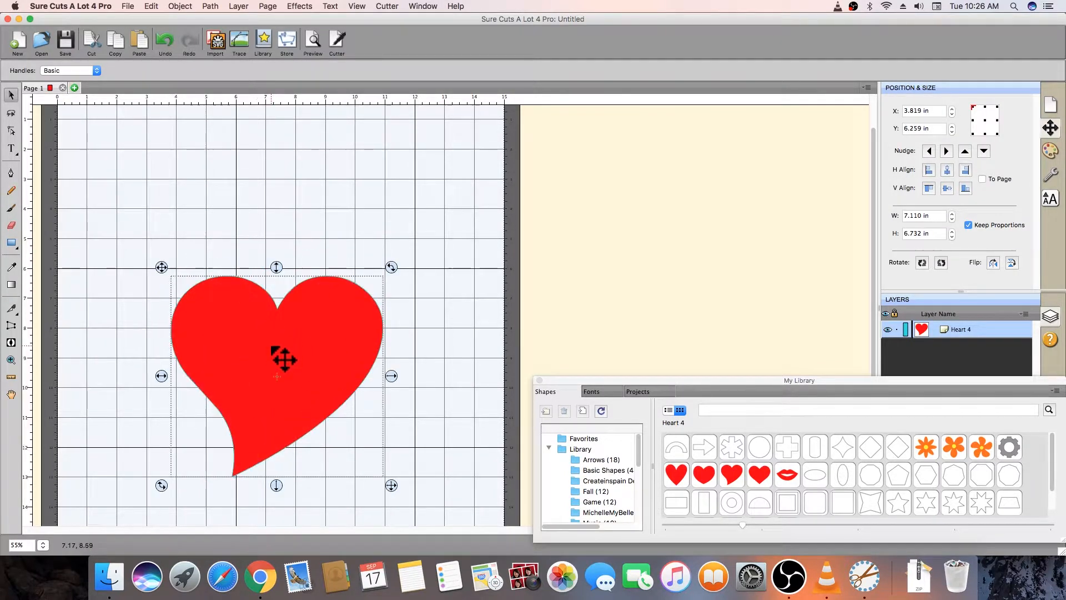
{"action": "left_click", "coordinate": [429, 216]}
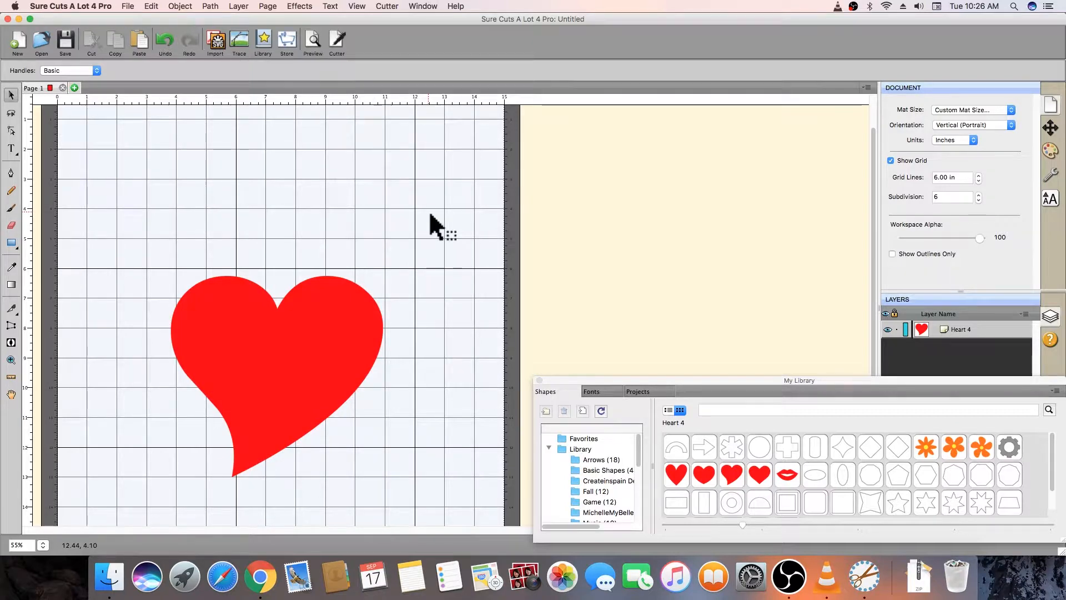
- Edit the heart's nodes and nudge its leftmost node very slightly inward
{"action": "left_click", "coordinate": [16, 132]}
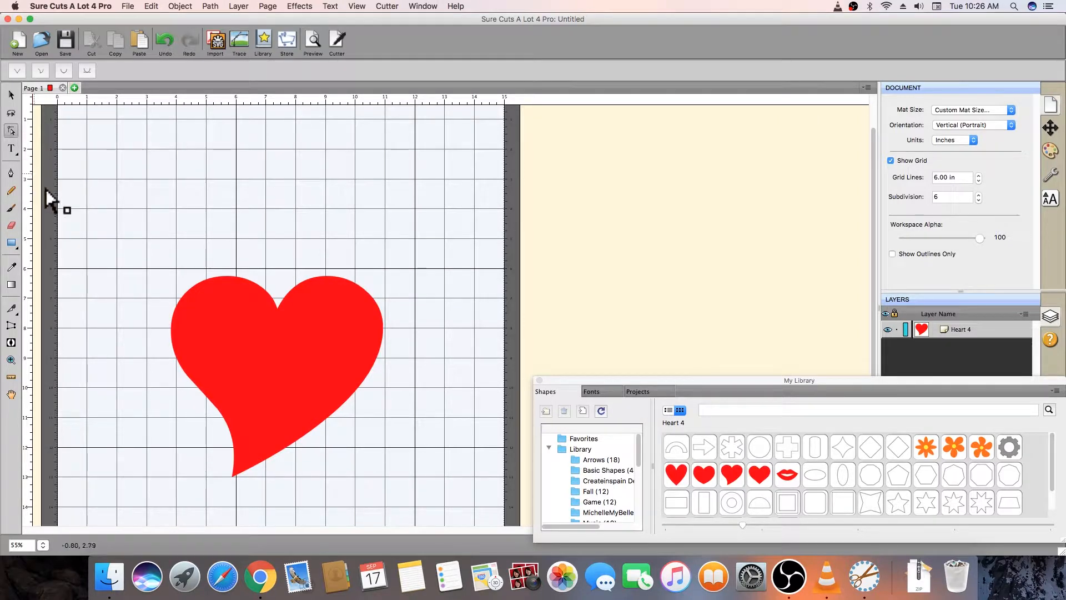
{"action": "left_click", "coordinate": [215, 405]}
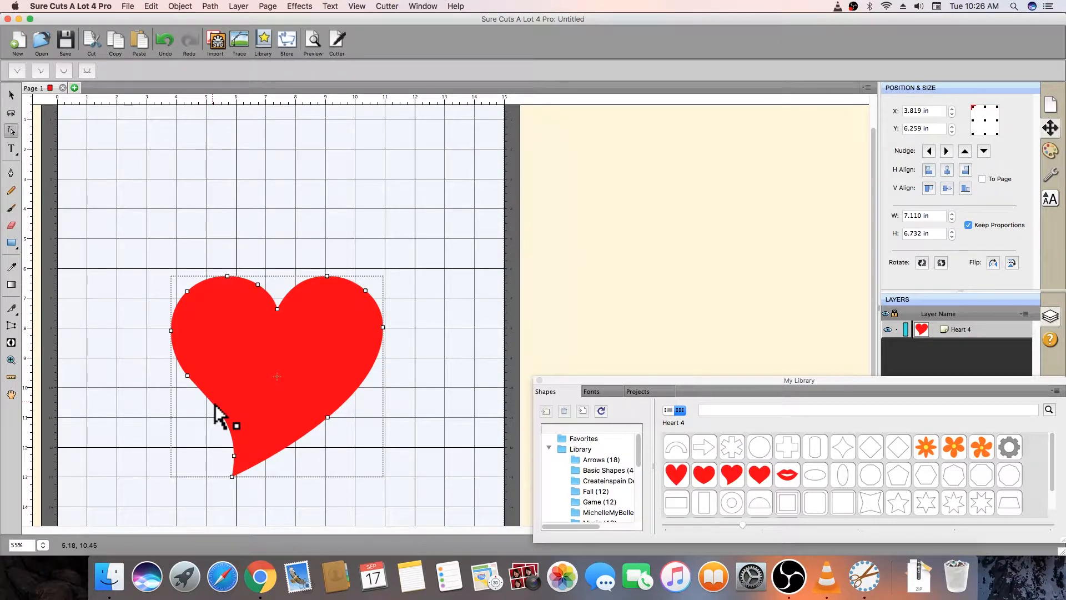
{"action": "scroll", "coordinate": [215, 405], "scroll_direction": "up", "scroll_amount": 5}
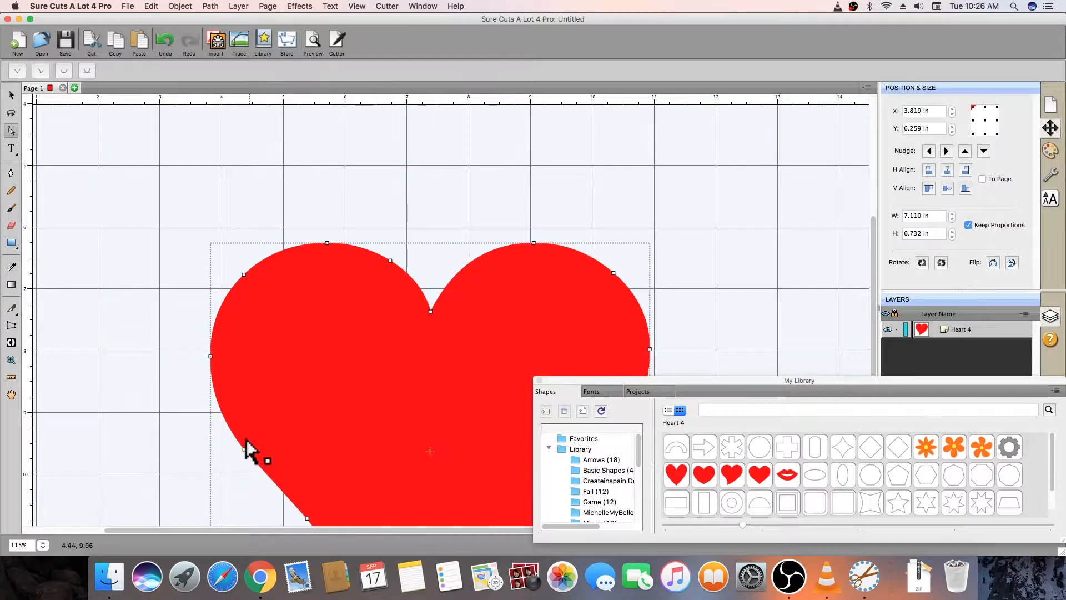
{"action": "scroll", "coordinate": [246, 442], "scroll_direction": "up", "scroll_amount": 3}
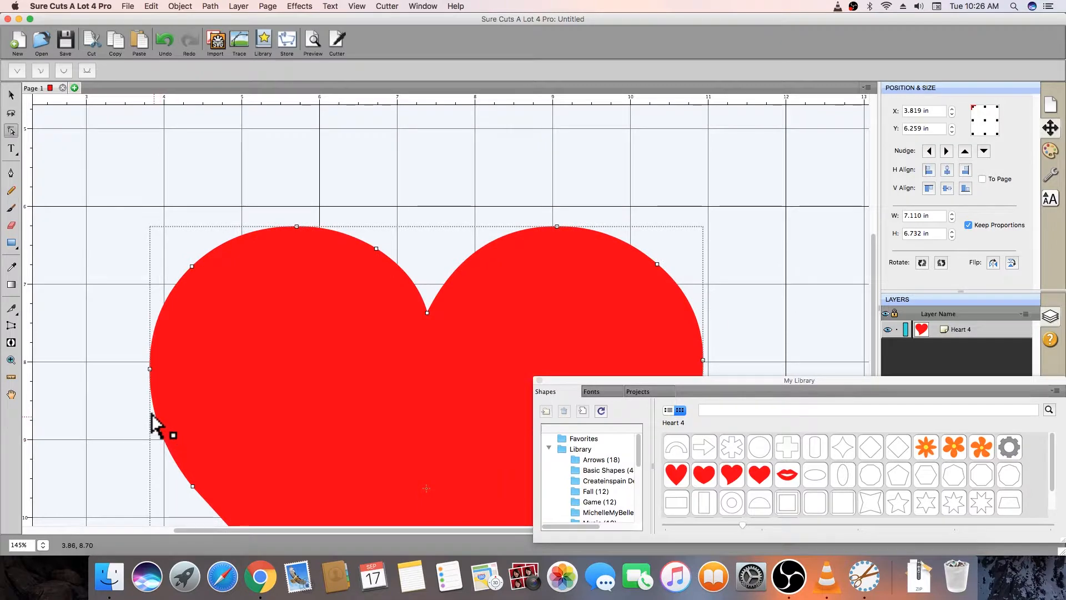
{"action": "scroll", "coordinate": [150, 405], "scroll_direction": "up", "scroll_amount": 2}
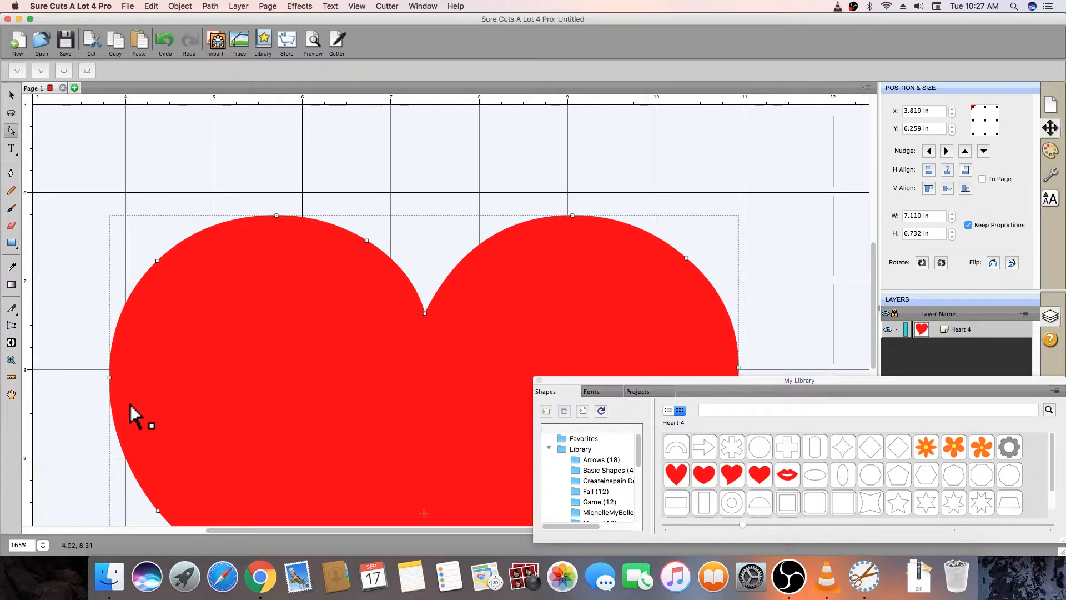
{"action": "left_click", "coordinate": [110, 379]}
{"action": "left_click_drag", "start_coordinate": [110, 377], "coordinate": [104, 378]}
{"action": "left_click", "coordinate": [109, 377]}
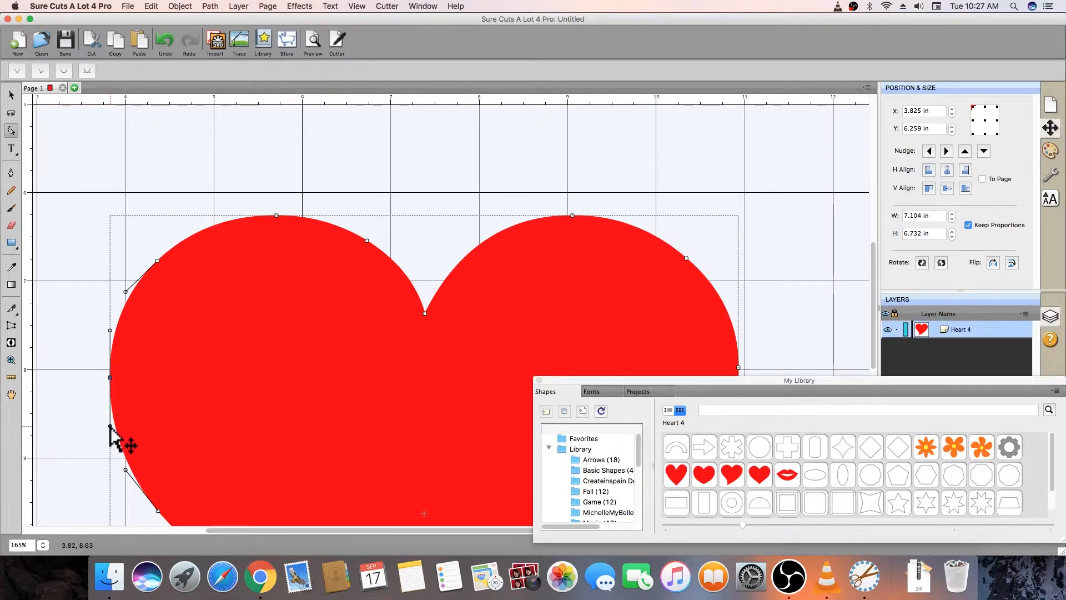
- Pull the lower curve handle of the leftmost node into the heart to dent its left edge, and deselect the shape
{"action": "left_click_drag", "start_coordinate": [110, 427], "coordinate": [234, 409]}
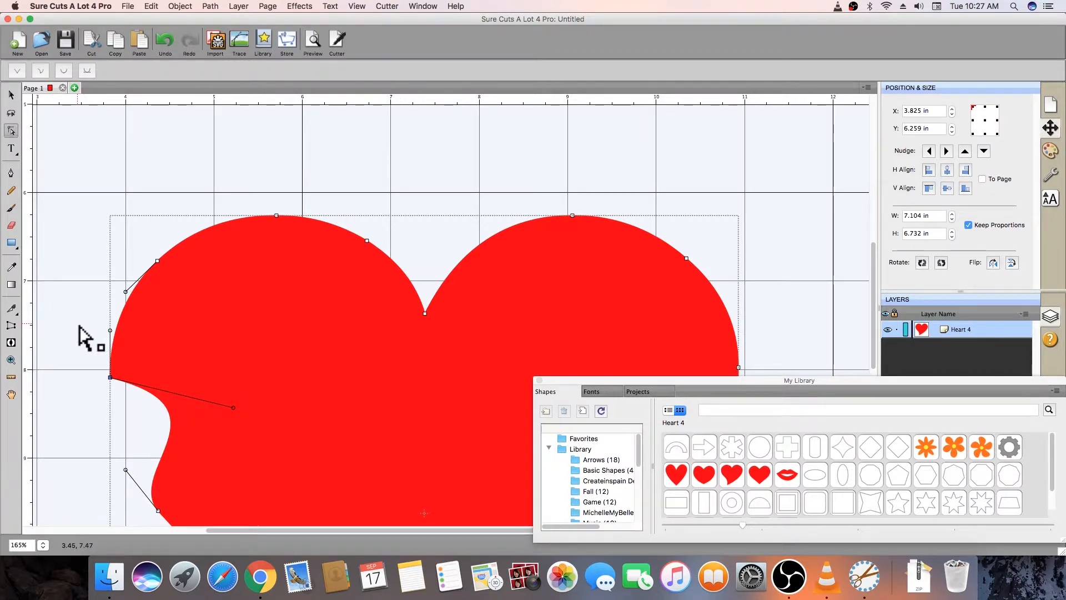
{"action": "scroll", "coordinate": [83, 334], "scroll_direction": "down", "scroll_amount": 5}
{"action": "scroll", "coordinate": [124, 335], "scroll_direction": "down", "scroll_amount": 4}
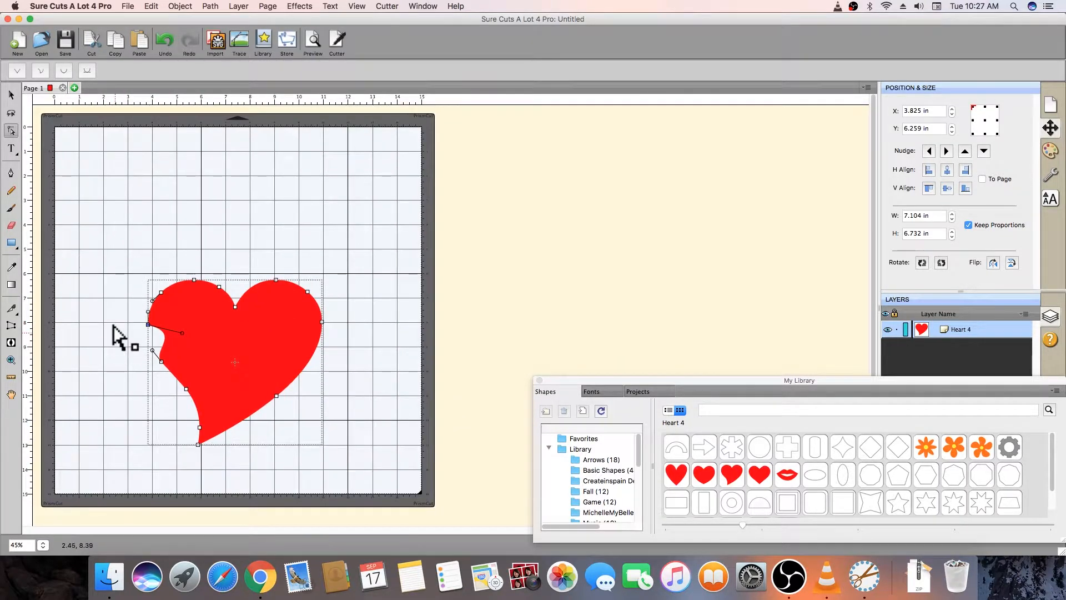
{"action": "left_click", "coordinate": [108, 304]}
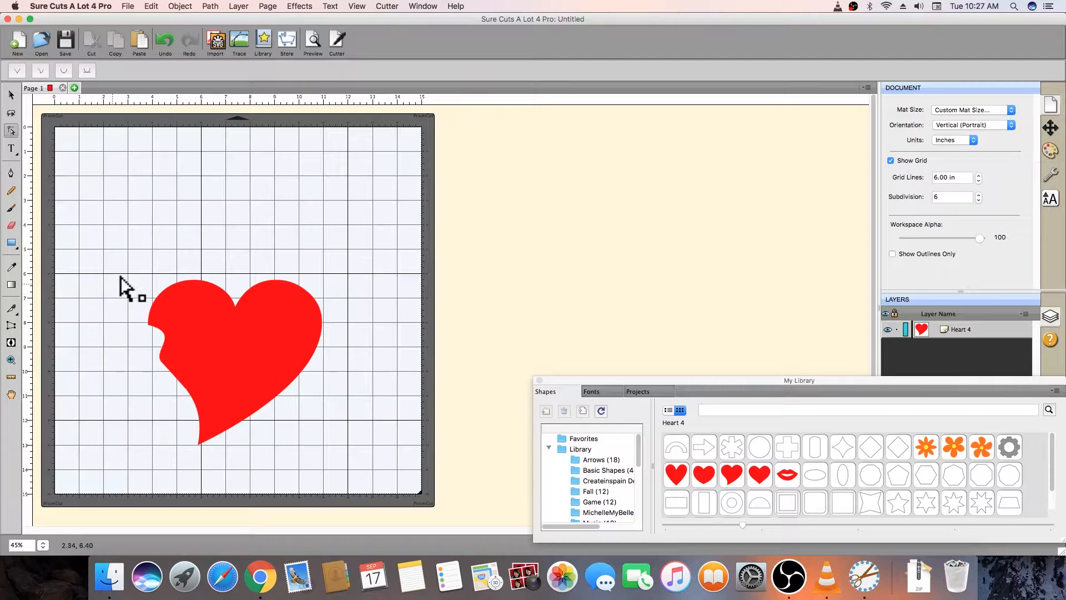
- Undo the last node edit on the heart
{"action": "left_click", "coordinate": [155, 7]}
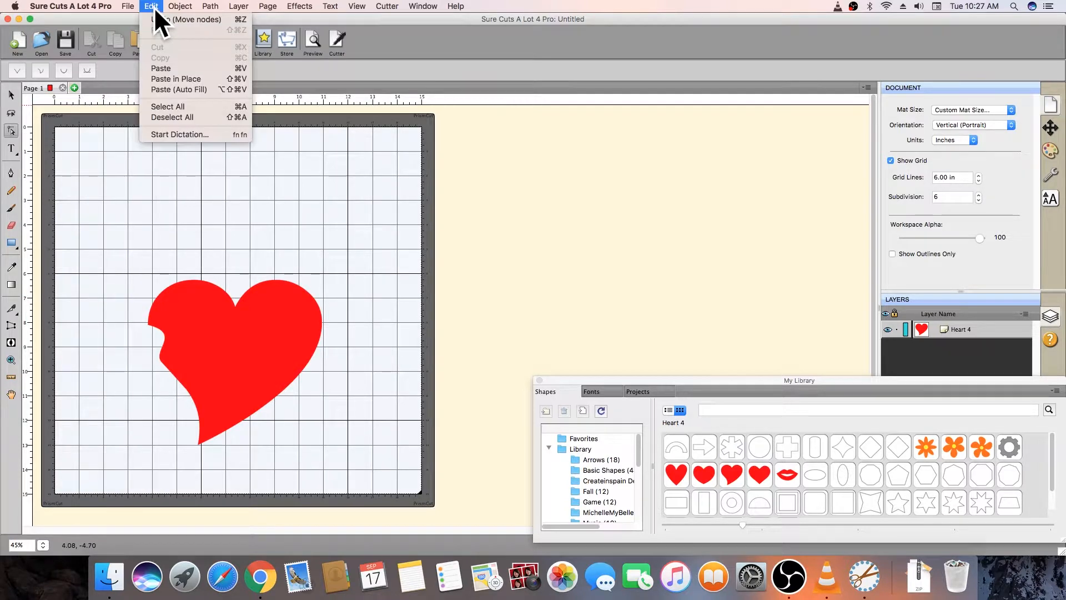
{"action": "left_click", "coordinate": [227, 20]}
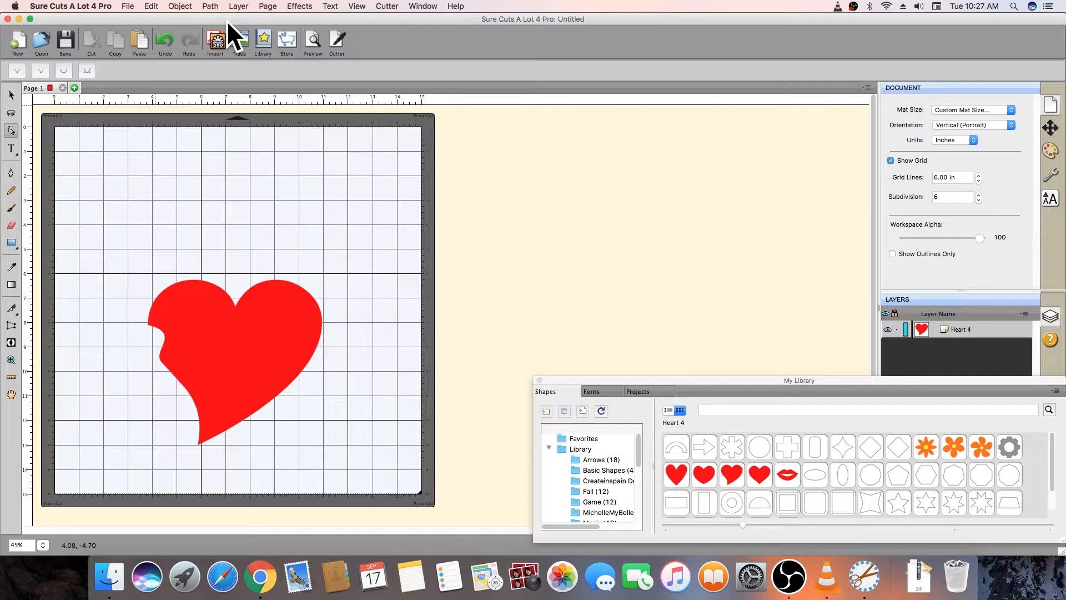
{"action": "key", "text": "super+z"}
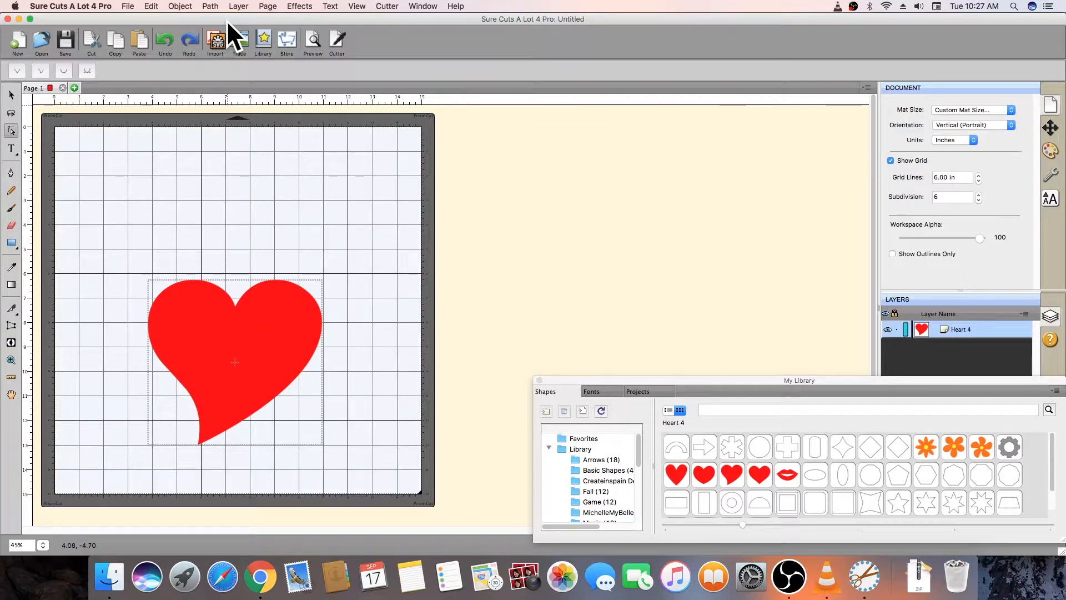
- Redo the node edit that dents the heart's left edge and undo it again
{"action": "left_click", "coordinate": [155, 6]}
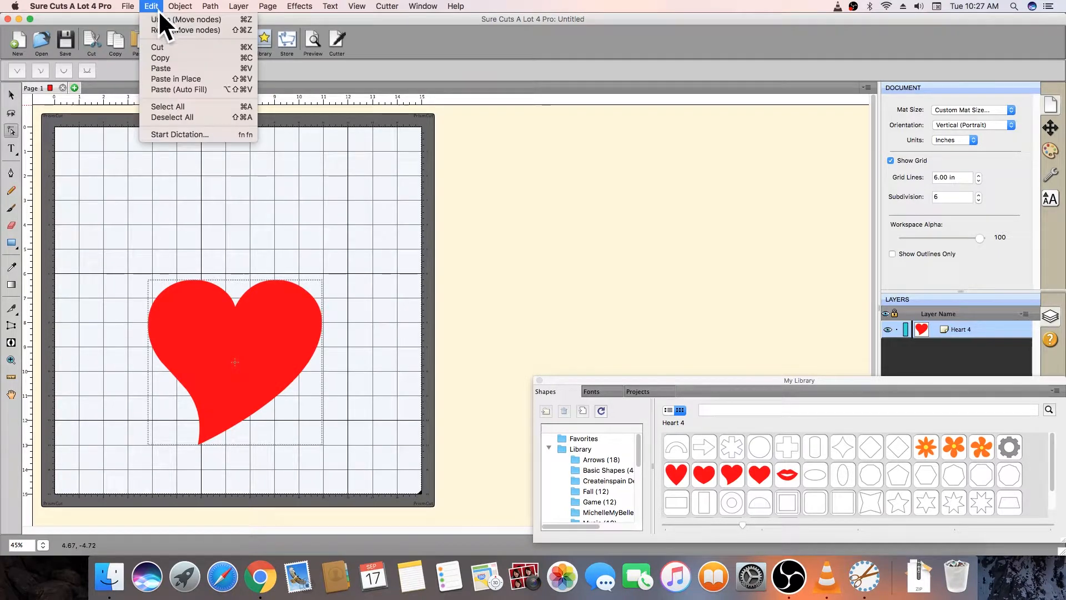
{"action": "left_click", "coordinate": [228, 32]}
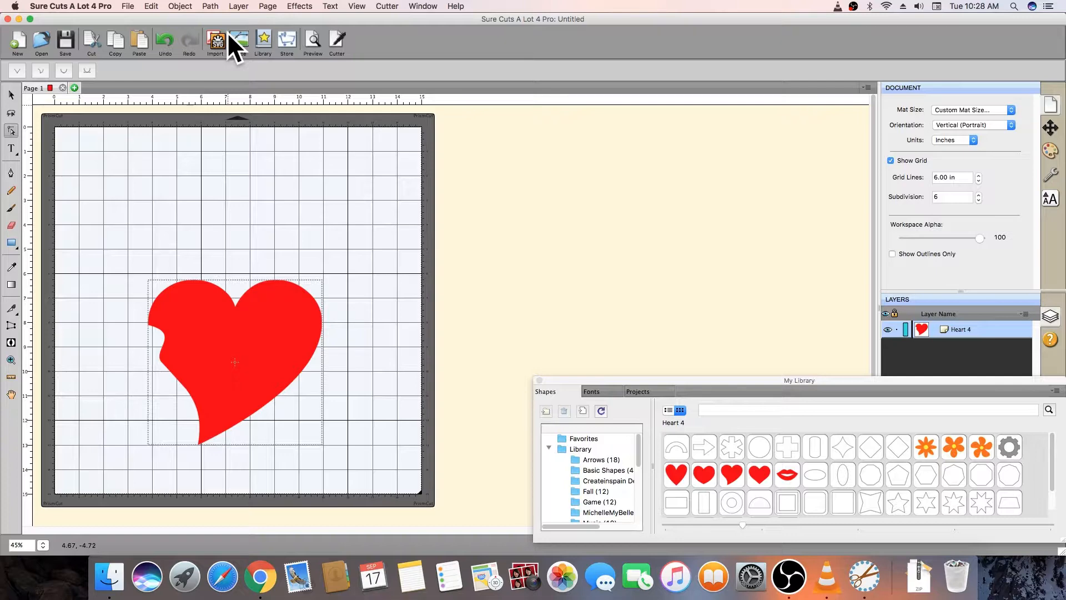
{"action": "key", "text": "super+z"}
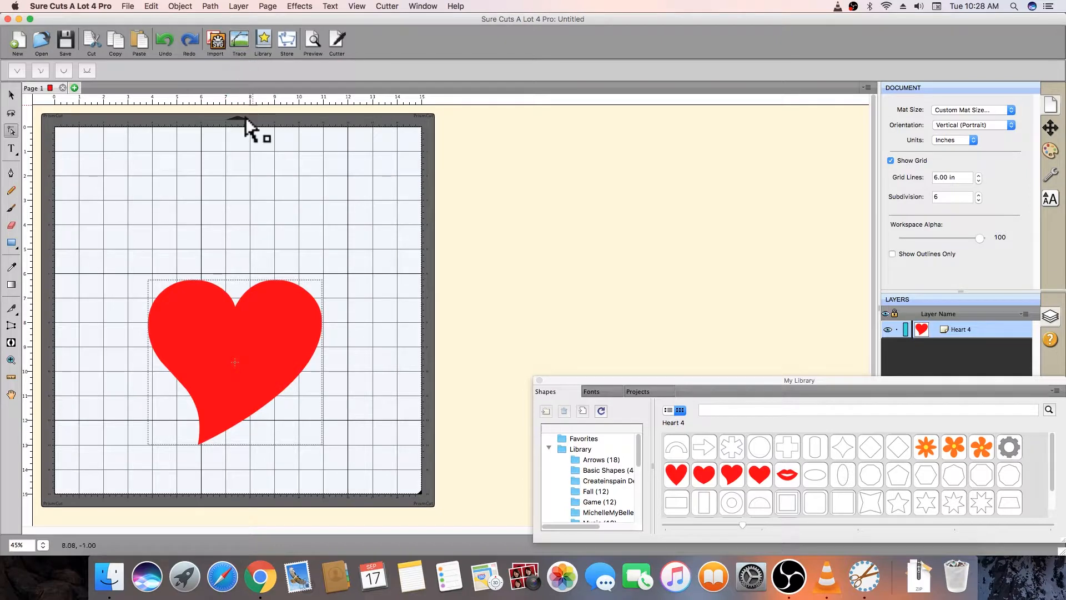
- Add the Flower 1 shape from the library beside the heart's lower right and enlarge it to about 4.8 × 3.8 in
{"action": "left_click", "coordinate": [13, 95]}
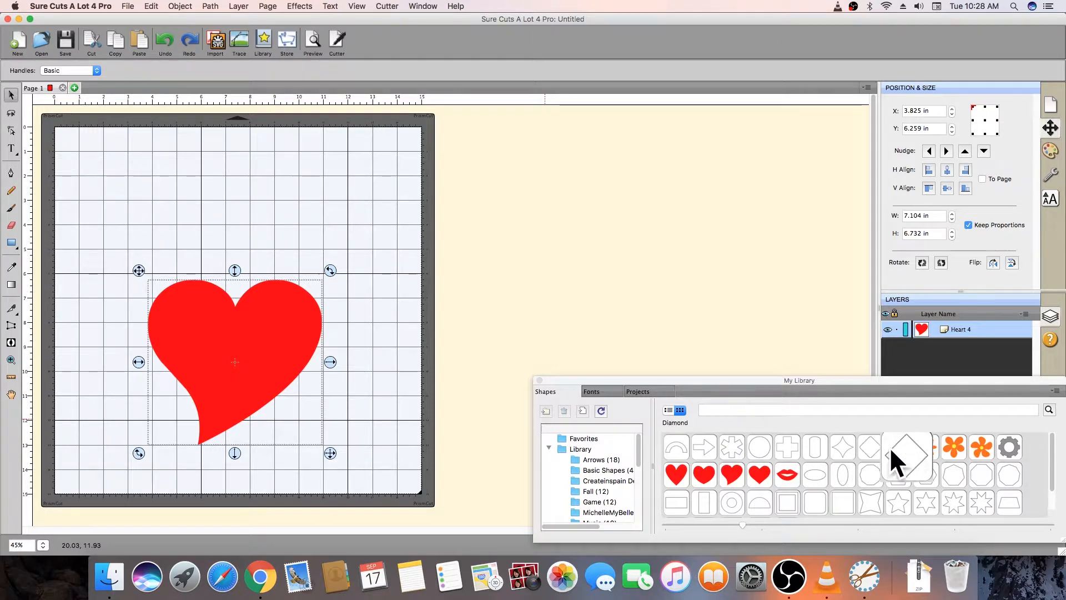
{"action": "left_click_drag", "start_coordinate": [928, 449], "coordinate": [283, 388]}
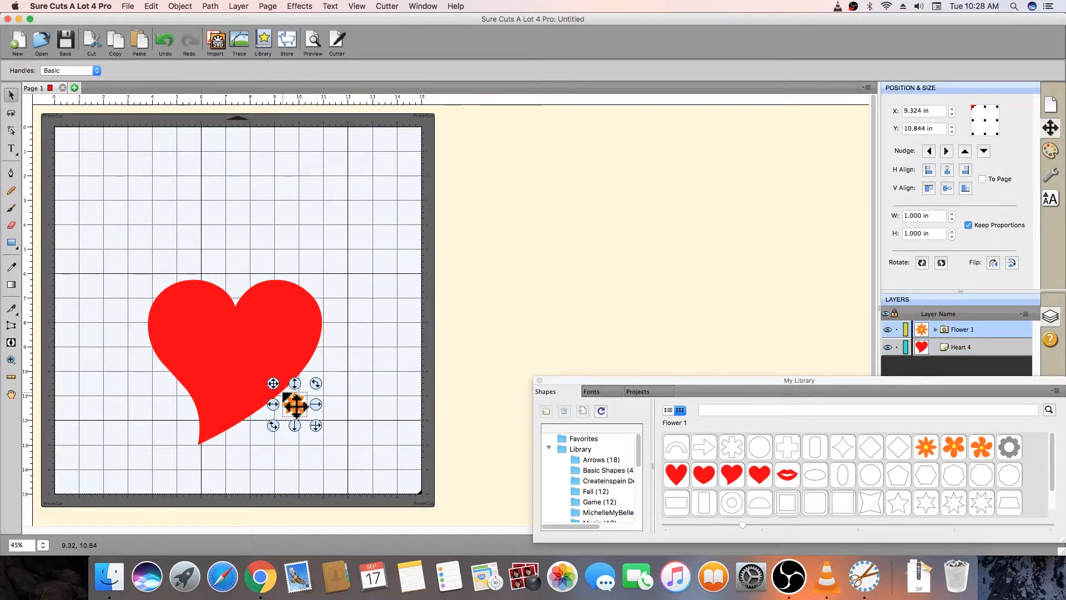
{"action": "left_click", "coordinate": [321, 433]}
{"action": "left_click_drag", "start_coordinate": [321, 433], "coordinate": [410, 495]}
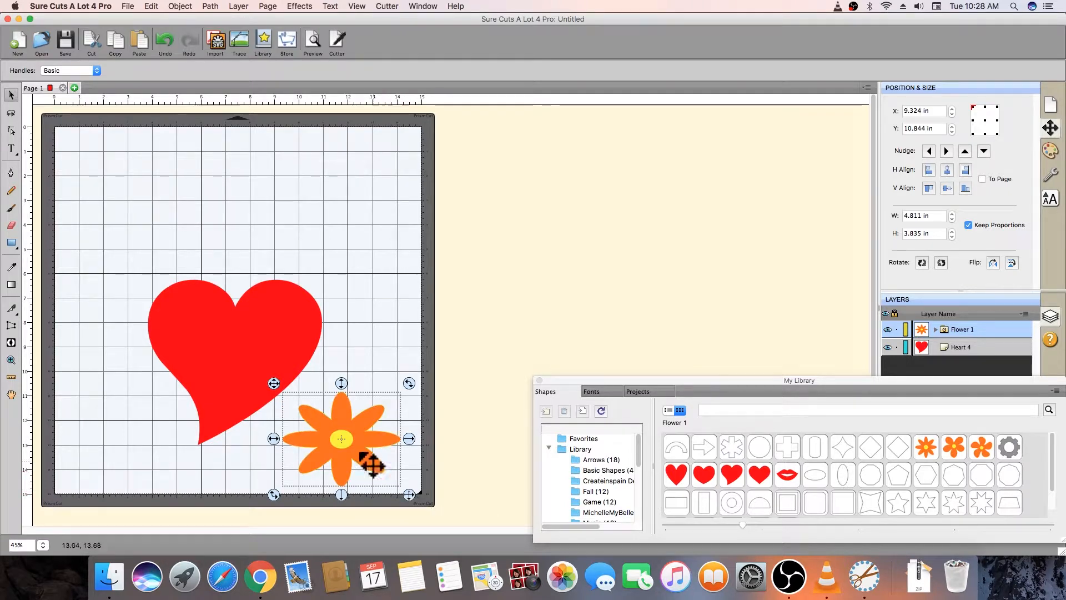
- Move the flower over the heart's lower-right edge, to about X 6.87 in, Y 9.39 in, and send it to the back
{"action": "left_click_drag", "start_coordinate": [341, 440], "coordinate": [281, 406]}
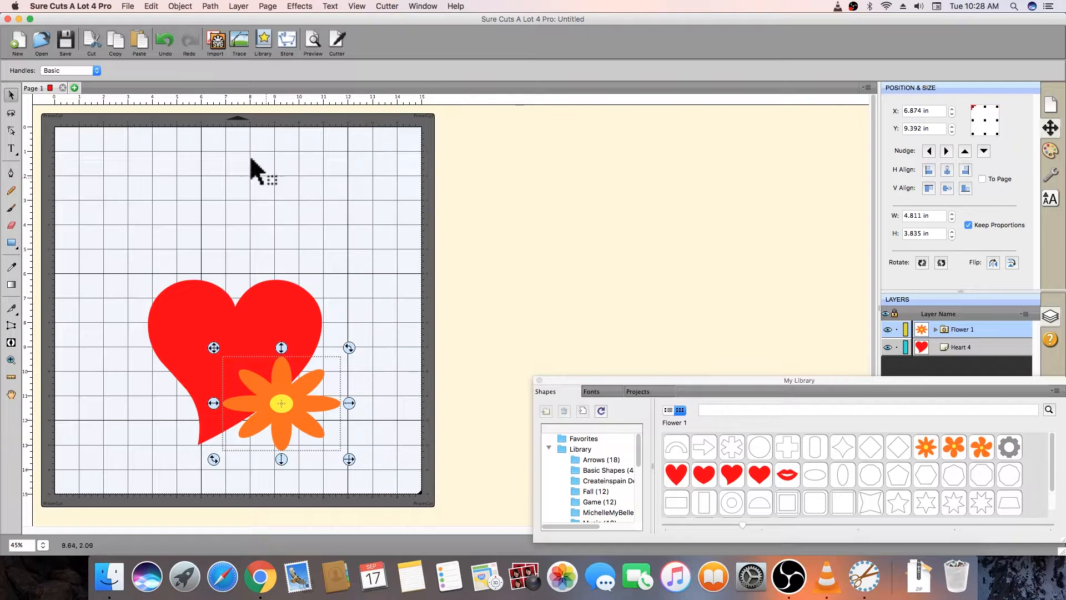
{"action": "left_click", "coordinate": [189, 5]}
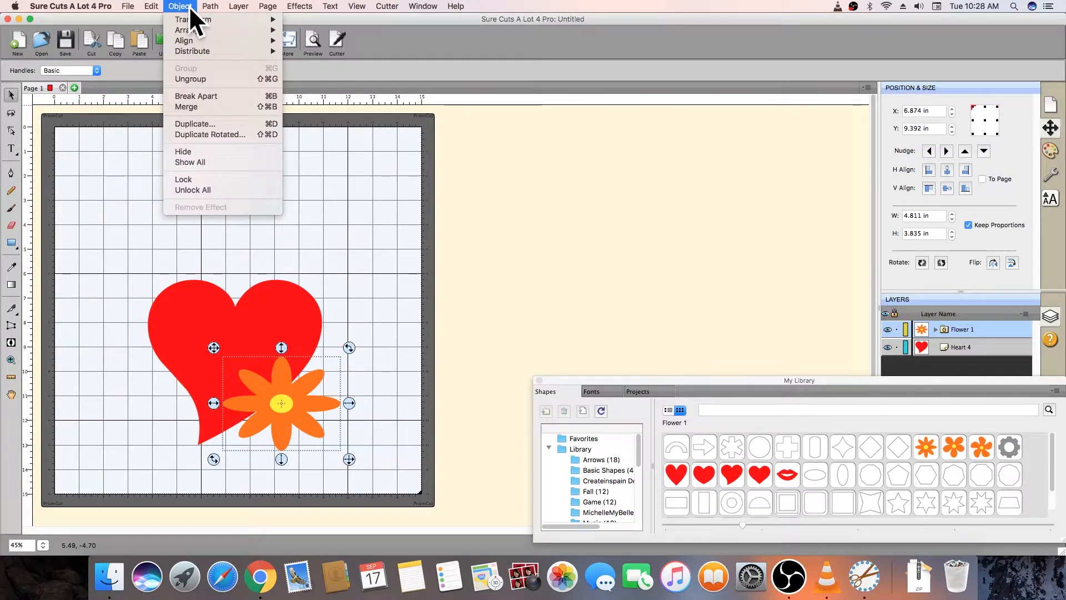
{"action": "mouse_move", "coordinate": [202, 28]}
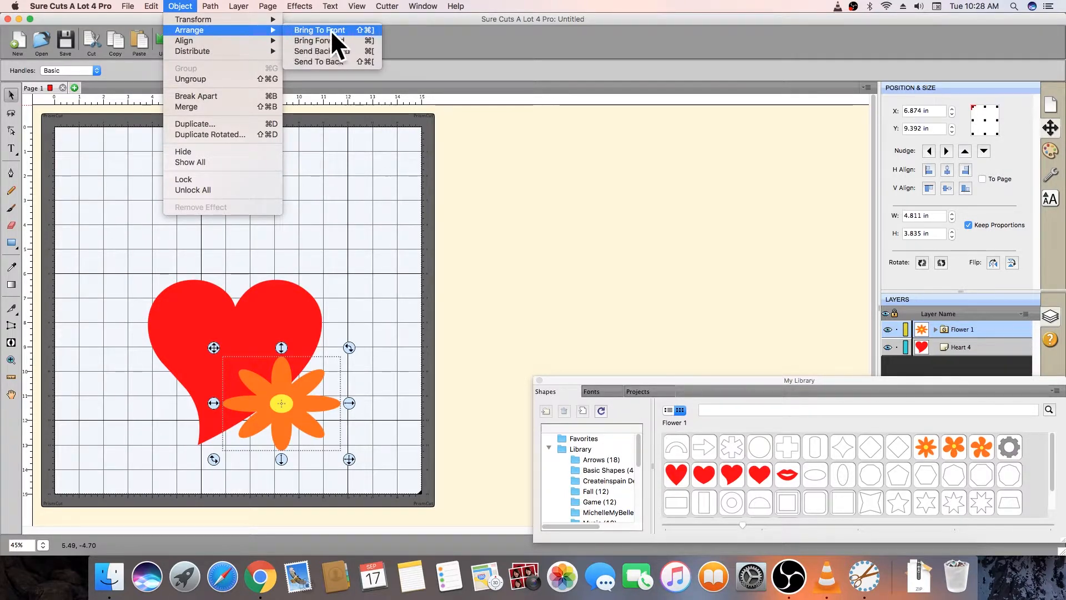
{"action": "left_click", "coordinate": [354, 63]}
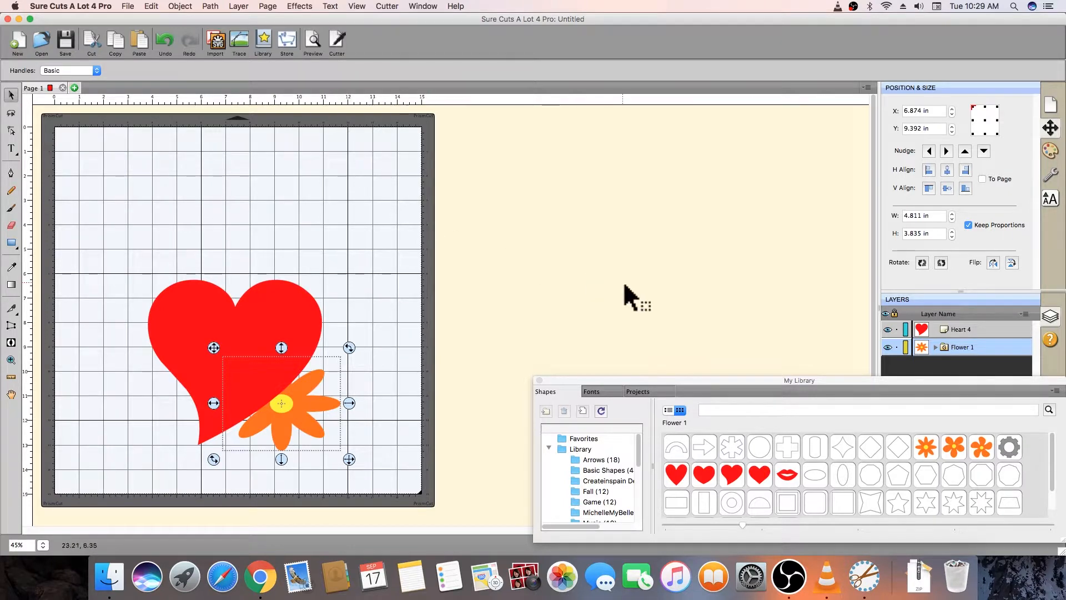
- Reorder the layers so Flower 1 is above Heart 4, and center the flower over the heart's top notch
{"action": "left_click", "coordinate": [988, 329]}
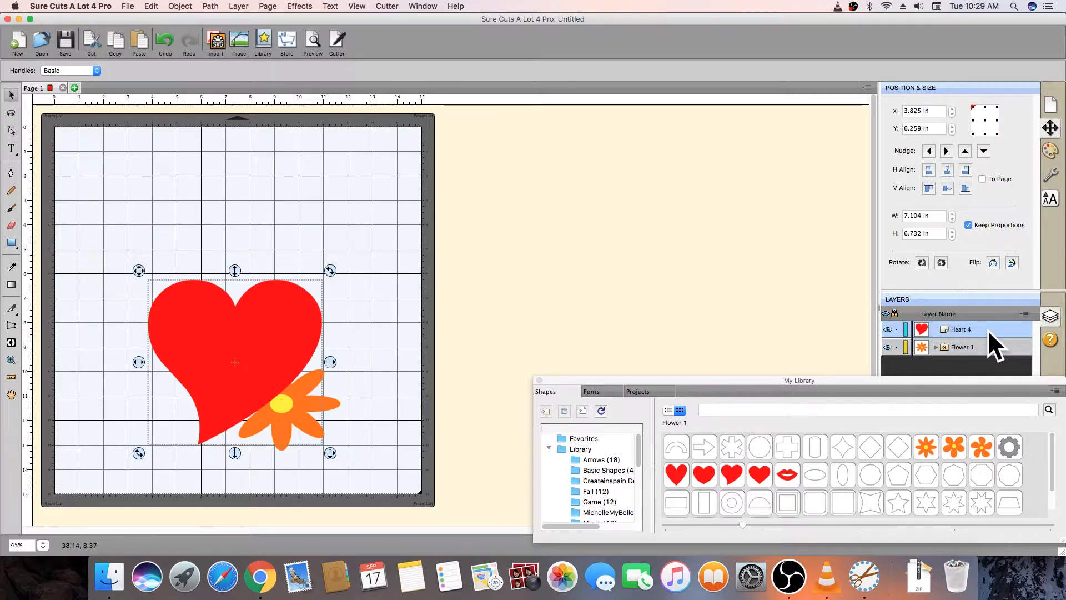
{"action": "mouse_move", "coordinate": [988, 329]}
{"action": "left_mouse_down"}
{"action": "mouse_move", "coordinate": [991, 350]}
{"action": "mouse_move", "coordinate": [965, 349]}
{"action": "mouse_move", "coordinate": [961, 324]}
{"action": "left_mouse_up"}
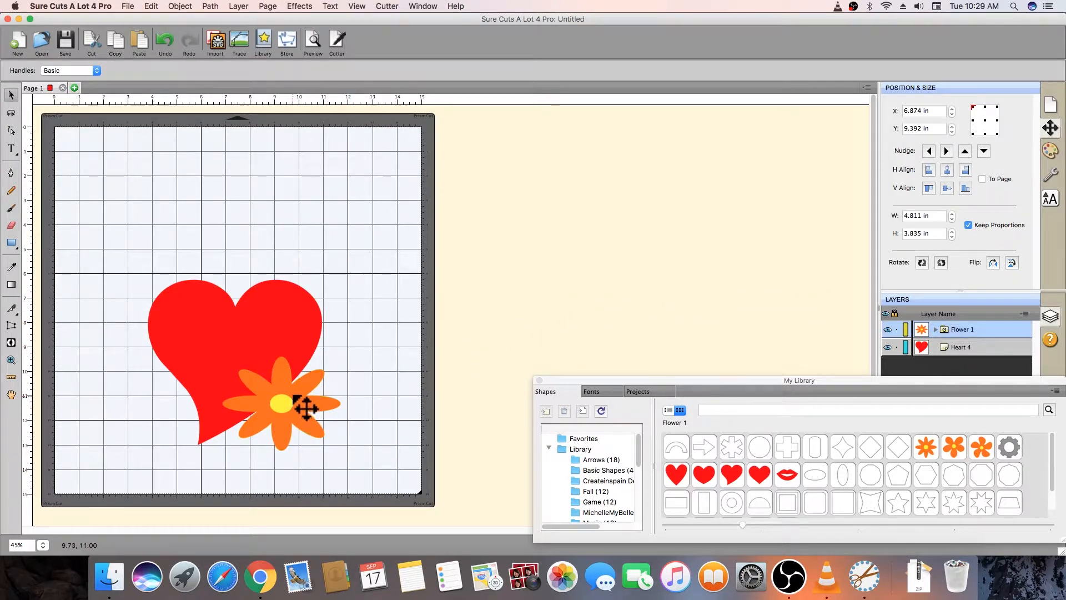
{"action": "left_click_drag", "start_coordinate": [302, 404], "coordinate": [260, 303]}
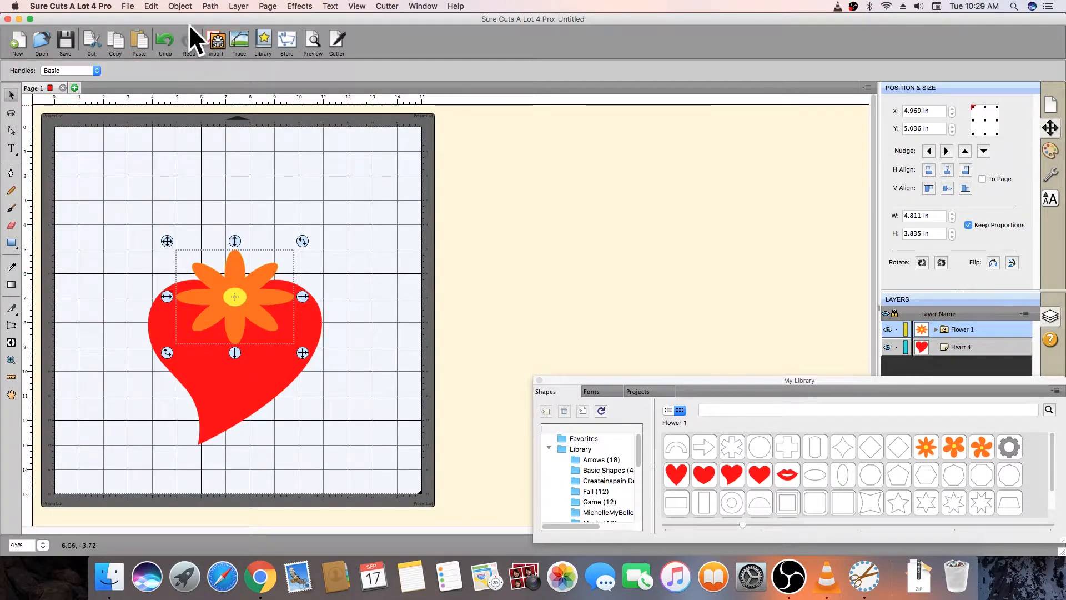
- Send the flower to the back, behind the heart, and clear the selection
{"action": "left_click", "coordinate": [182, 7]}
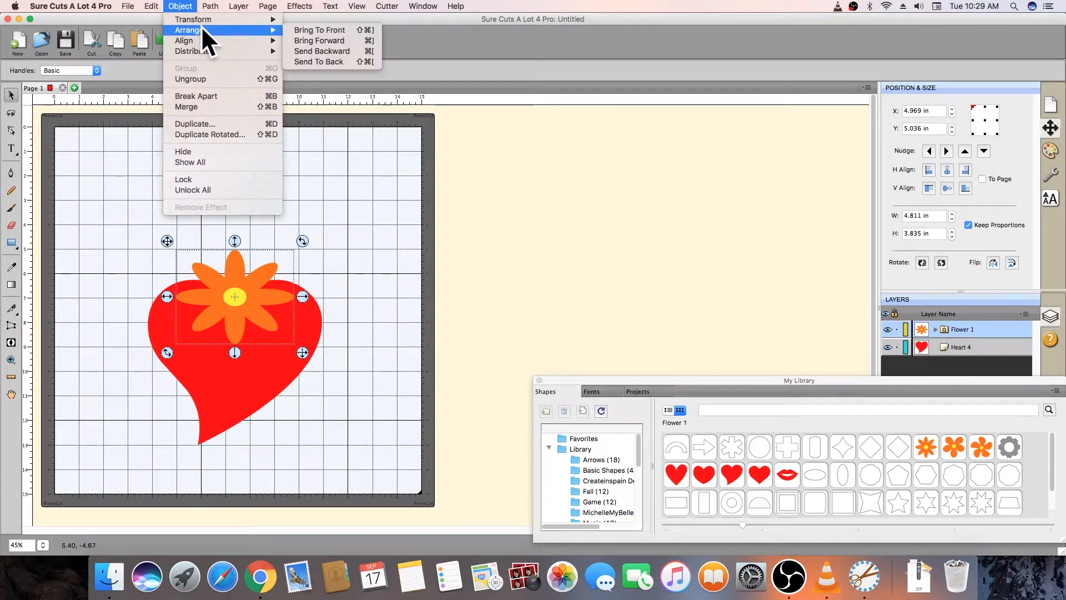
{"action": "left_click", "coordinate": [351, 62]}
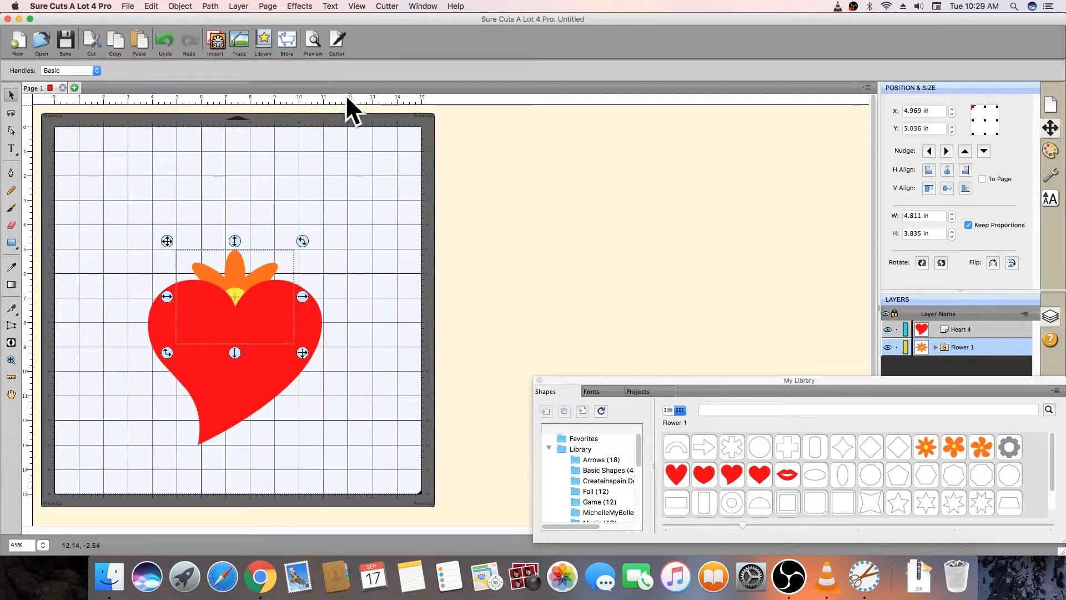
{"action": "left_click", "coordinate": [126, 161]}
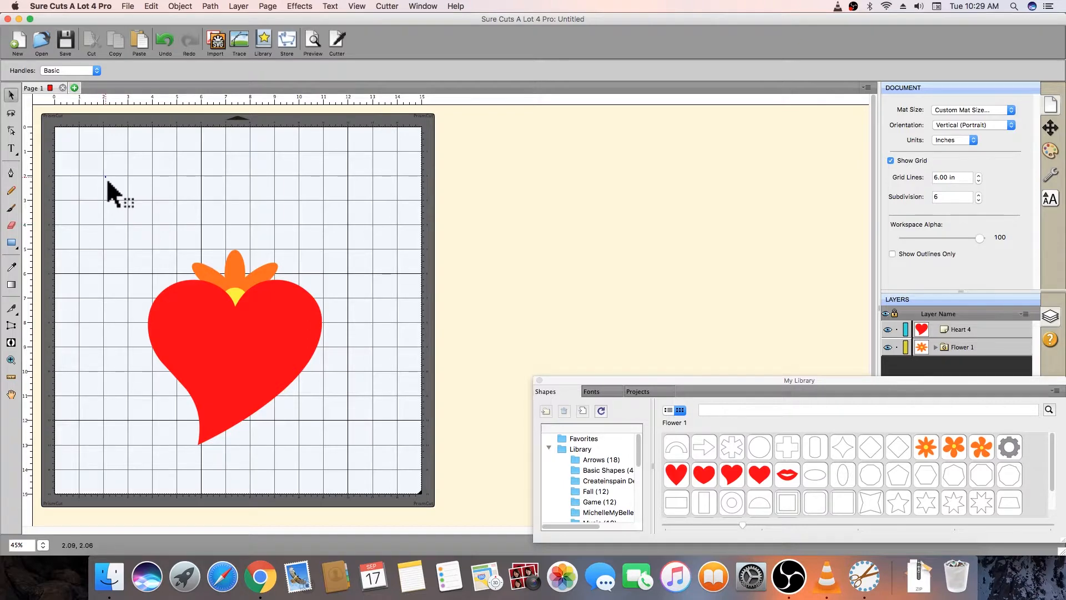
- Group the heart and flower, move the group down to about X 3.74 in, Y 6.06 in, and clear the selection
{"action": "left_click_drag", "start_coordinate": [105, 177], "coordinate": [370, 480]}
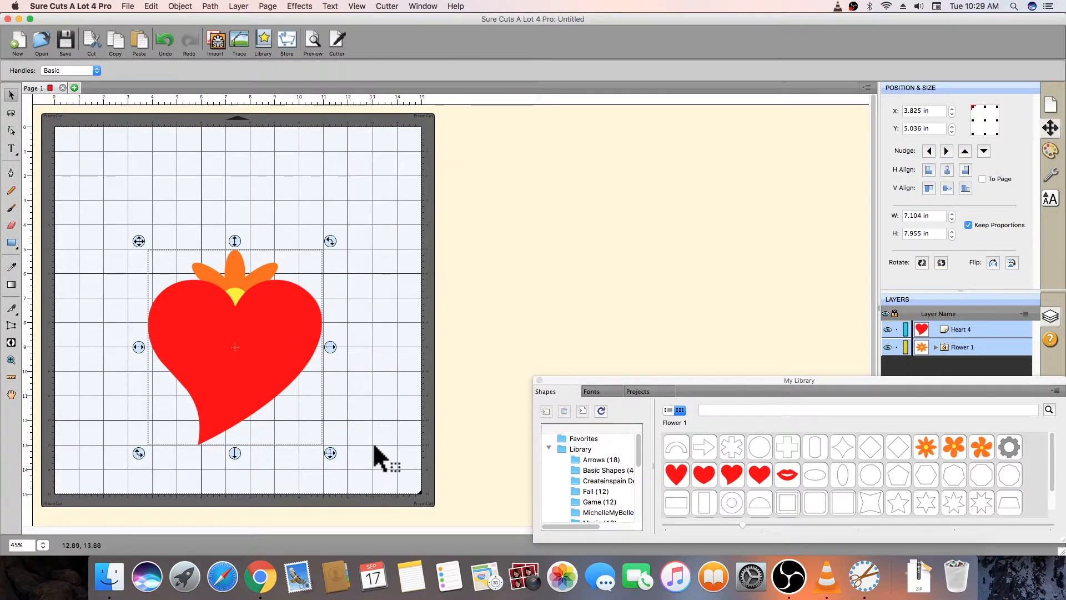
{"action": "left_click", "coordinate": [181, 7]}
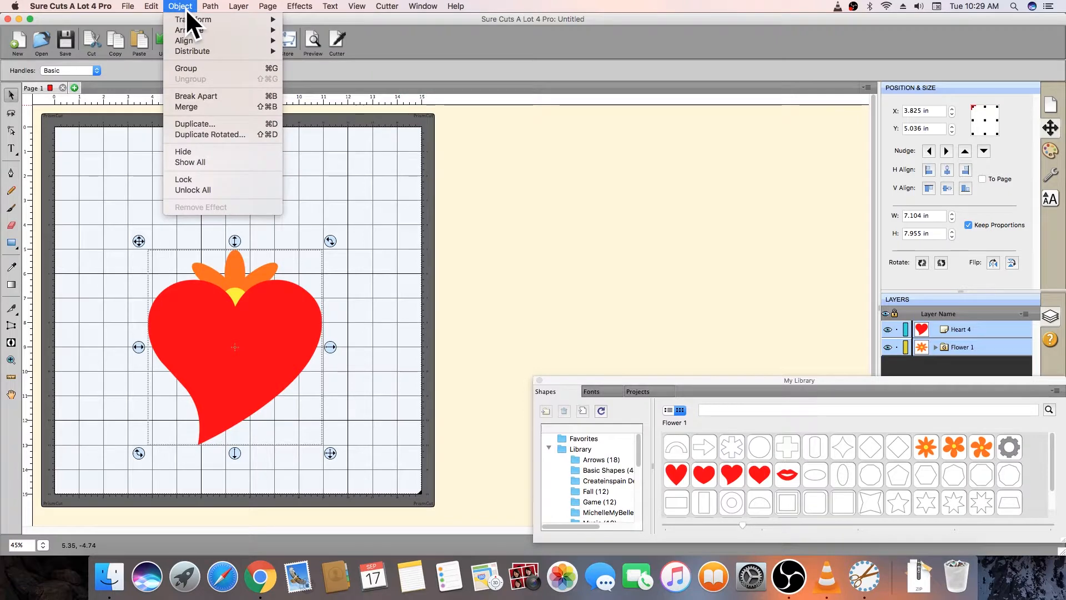
{"action": "left_click", "coordinate": [216, 67]}
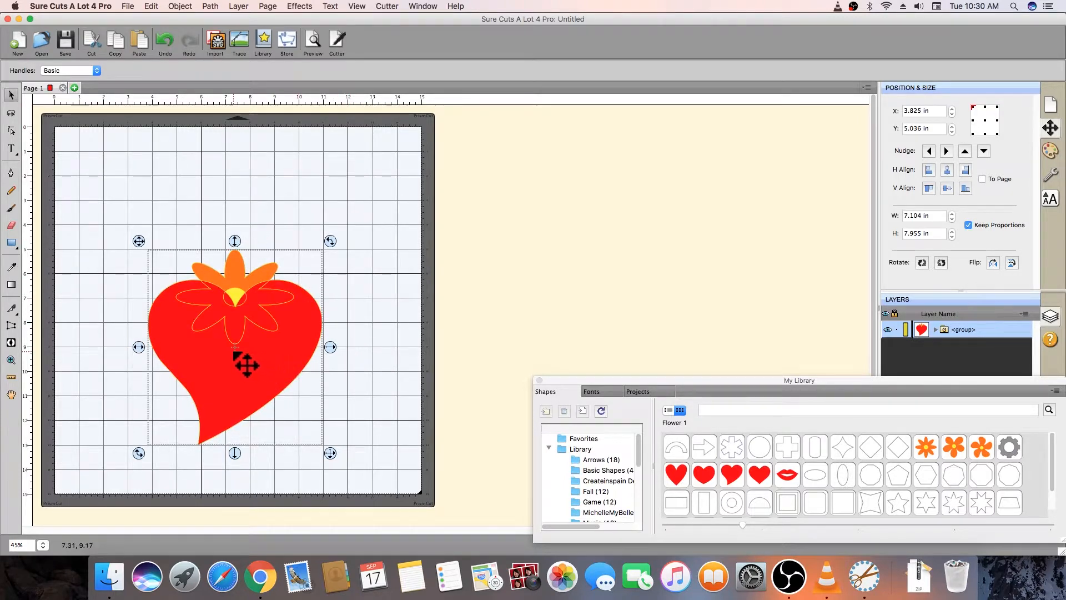
{"action": "left_click_drag", "start_coordinate": [238, 355], "coordinate": [240, 388]}
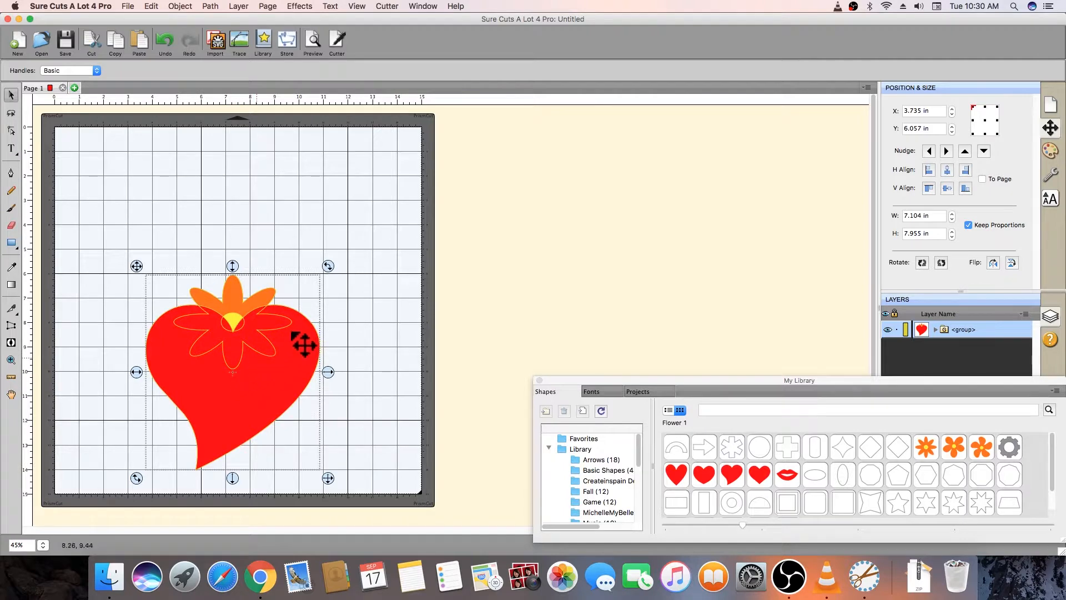
{"action": "left_click", "coordinate": [361, 278]}
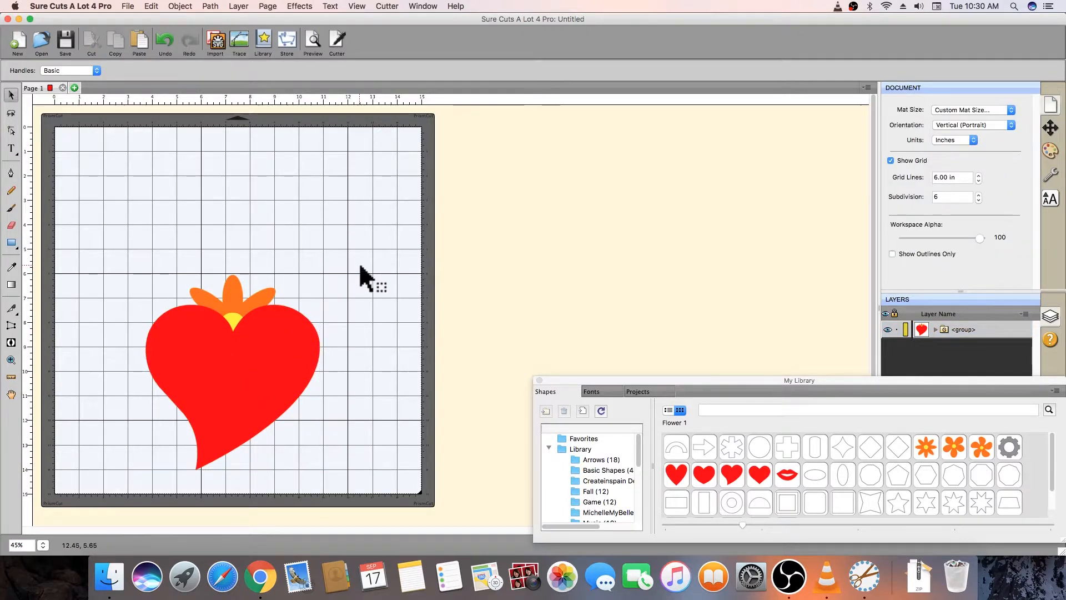
- Add the text "Hello" above the grouped heart and enlarge it proportionally to about 8.5 in wide
{"action": "left_click", "coordinate": [11, 148]}
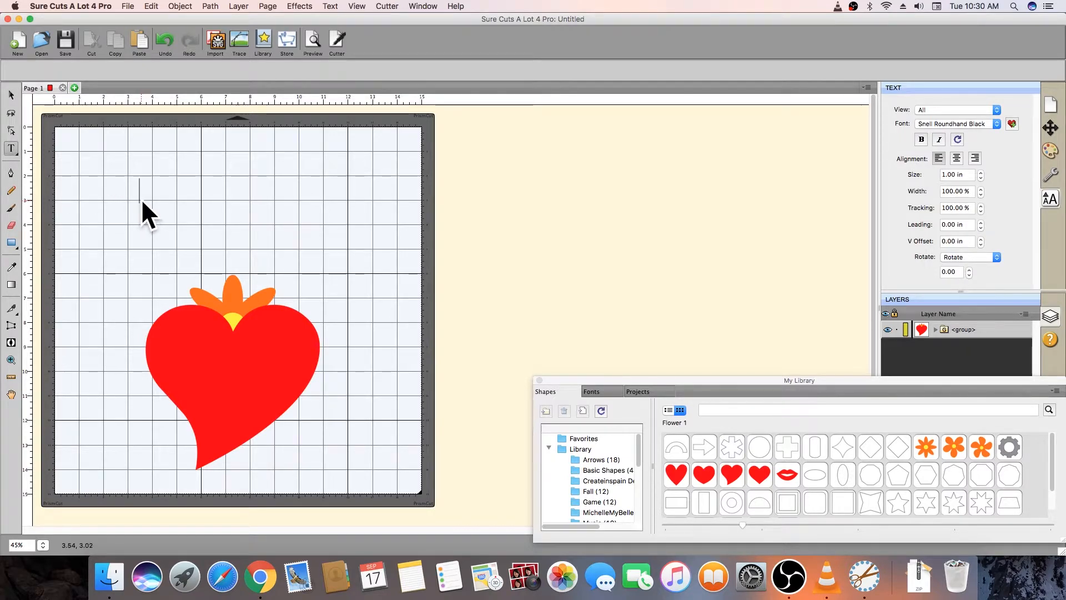
{"action": "type", "text": "Hell"}
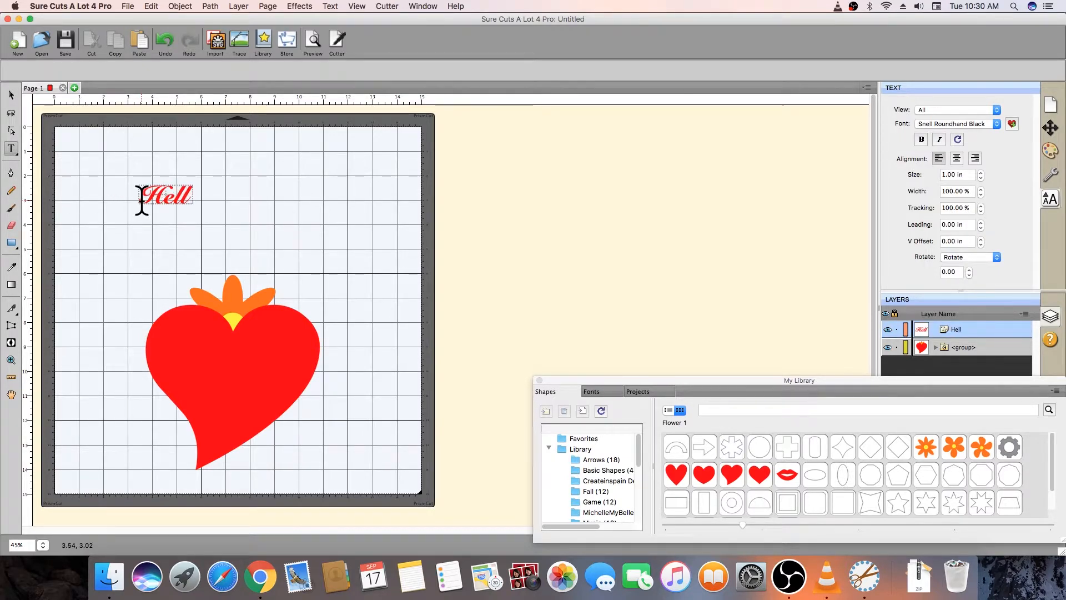
{"action": "type", "text": "o"}
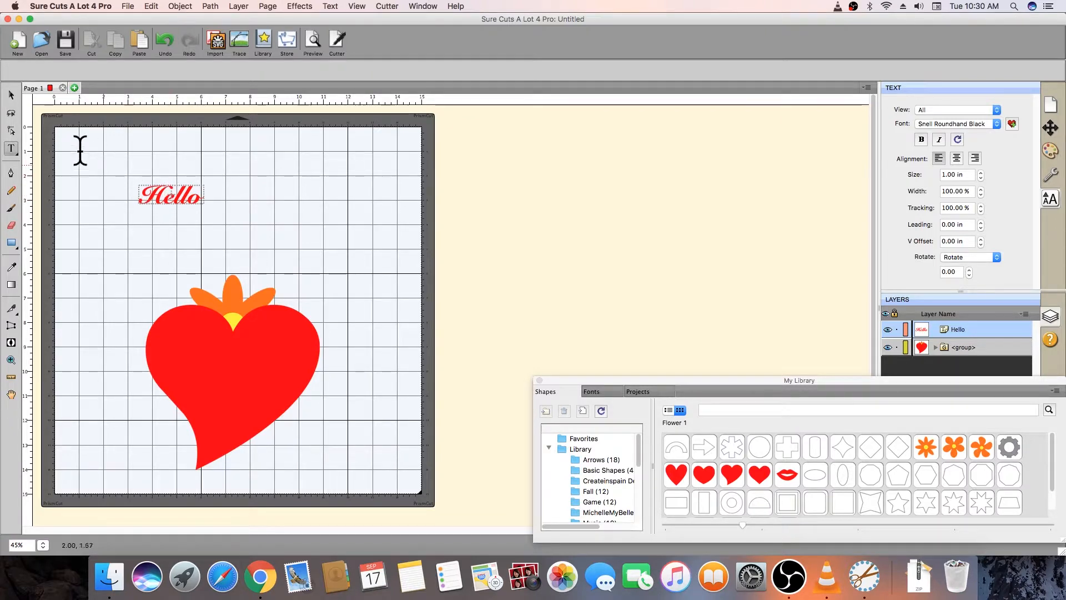
{"action": "left_click", "coordinate": [11, 95]}
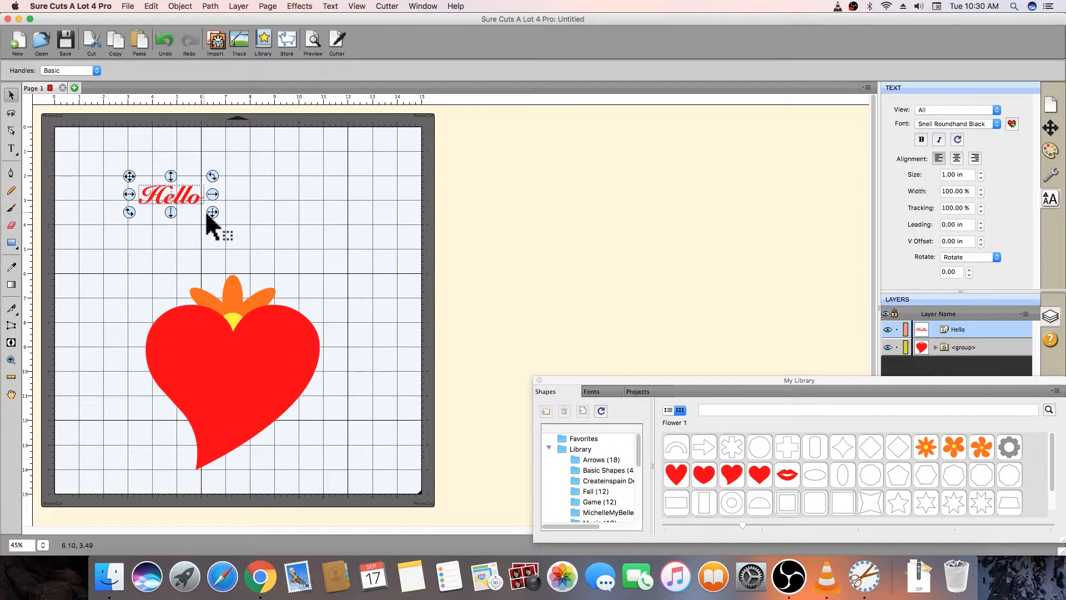
{"action": "left_click_drag", "start_coordinate": [214, 214], "coordinate": [356, 275]}
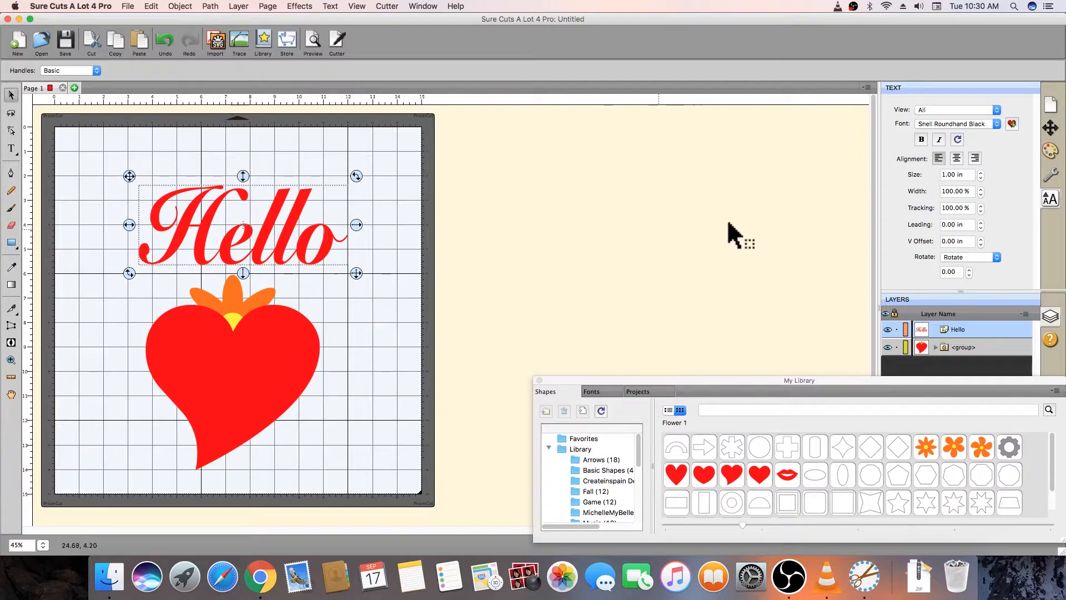
- Give the Hello text a blue fill and a light yellow stroke
{"action": "left_click", "coordinate": [1050, 151]}
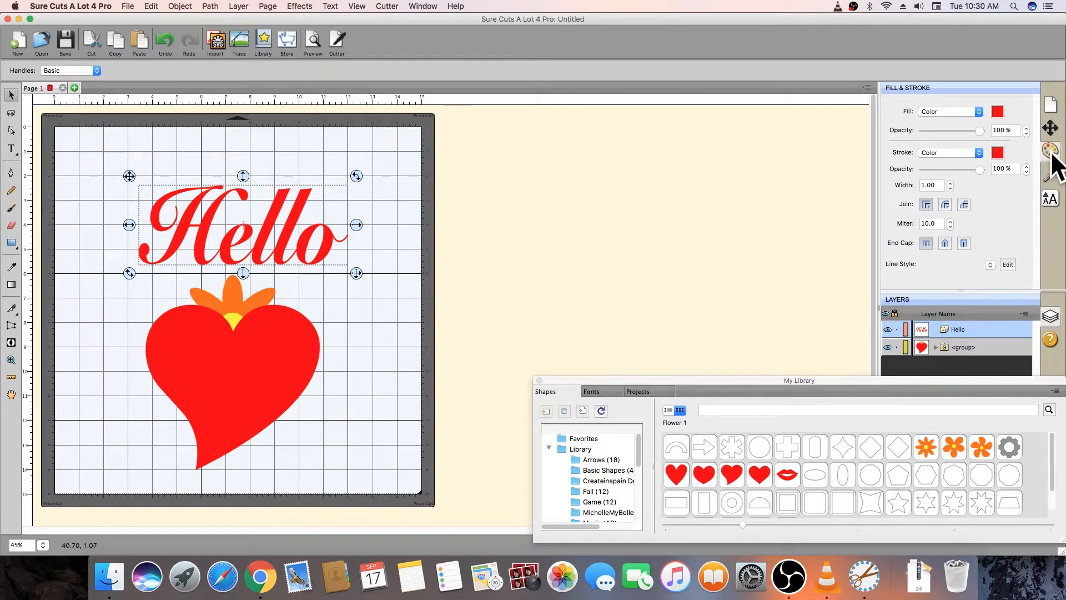
{"action": "left_click", "coordinate": [998, 111]}
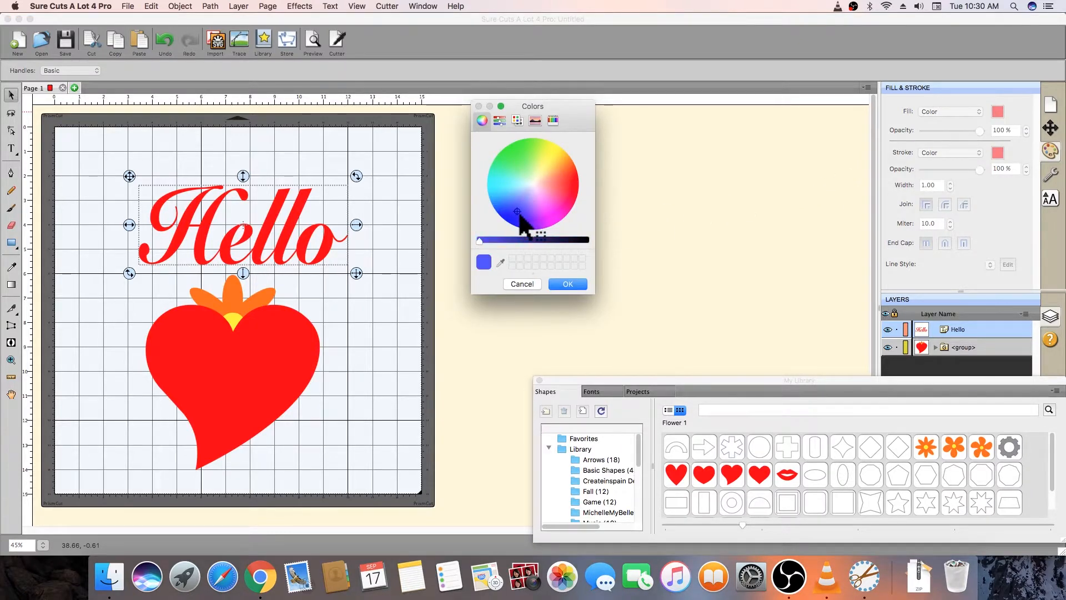
{"action": "left_click", "coordinate": [570, 283]}
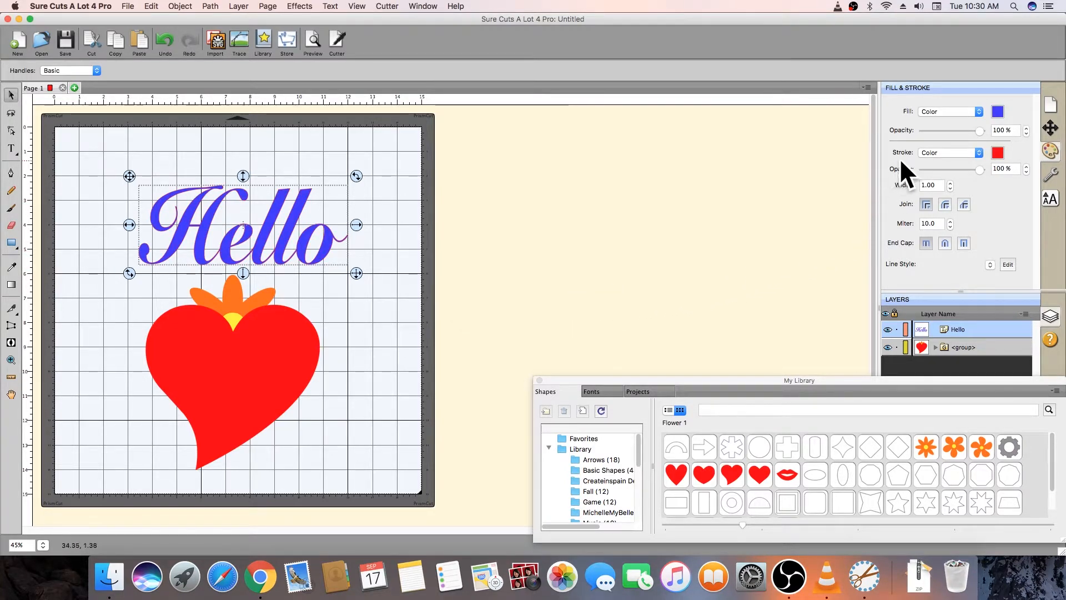
{"action": "left_click", "coordinate": [998, 152]}
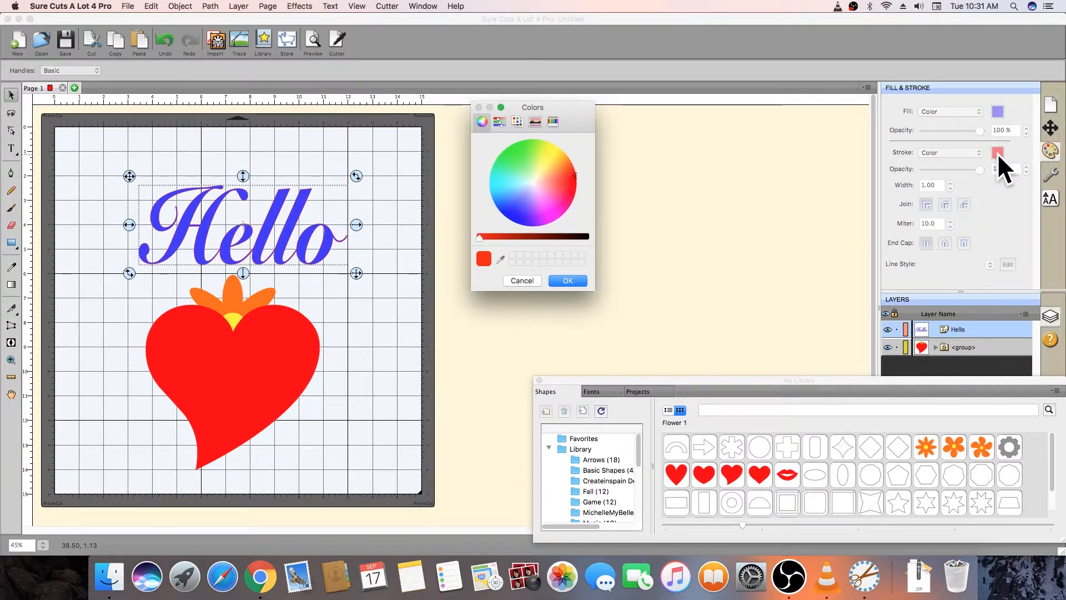
{"action": "left_click", "coordinate": [544, 156]}
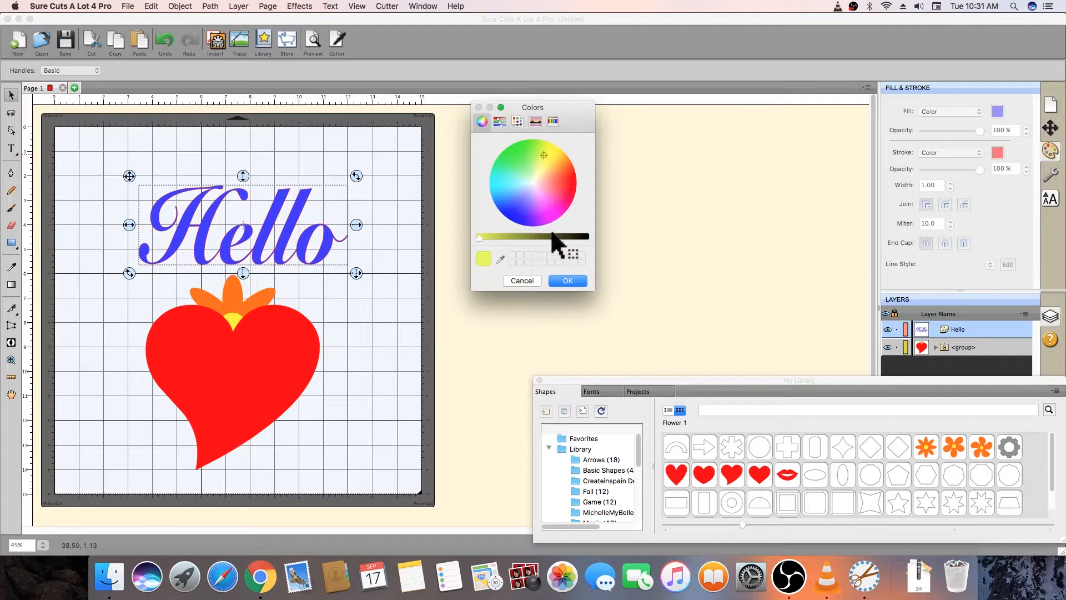
{"action": "left_click", "coordinate": [576, 281]}
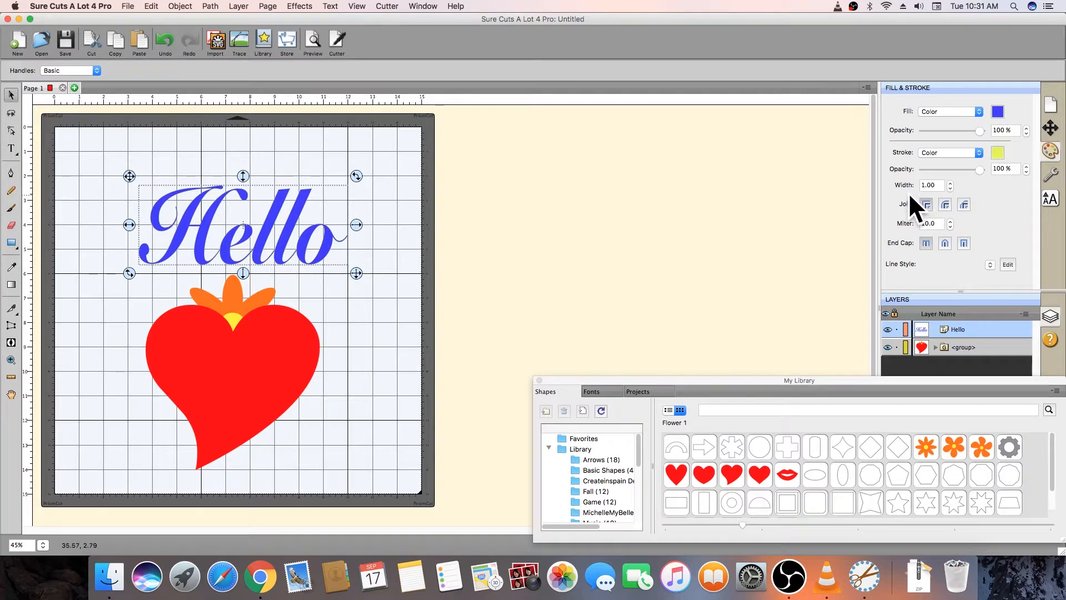
- Try a much thicker outline on the Hello text by raising its stroke width to about 15
{"action": "left_click", "coordinate": [950, 183]}
{"action": "left_click", "coordinate": [950, 182]}
{"action": "left_click", "coordinate": [950, 182]}
{"action": "left_click", "coordinate": [950, 182]}
{"action": "left_click", "coordinate": [951, 183]}
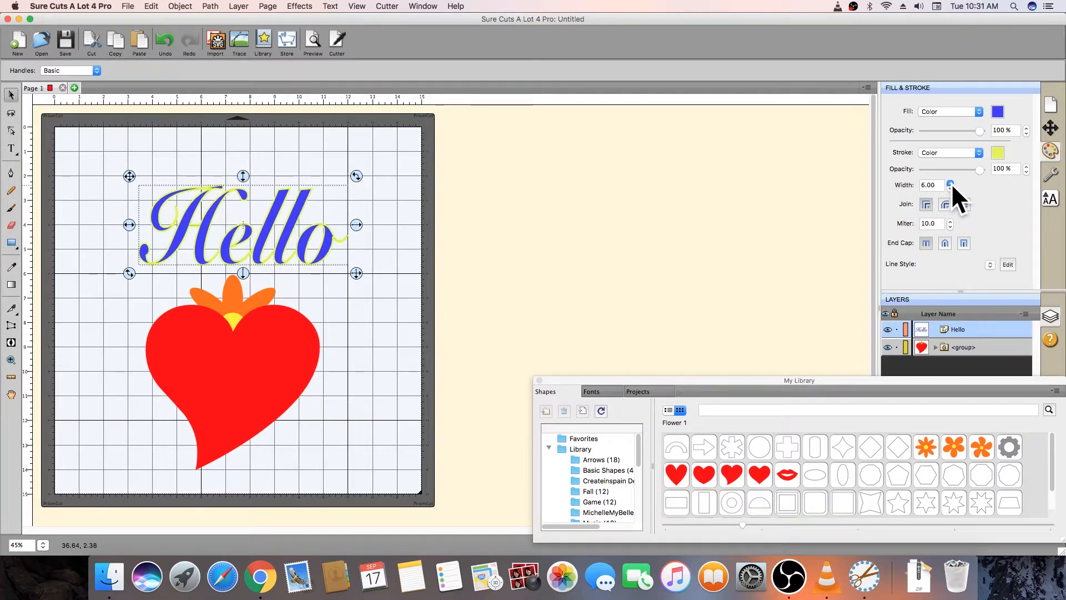
{"action": "double_click", "coordinate": [950, 182]}
{"action": "left_click", "coordinate": [950, 183]}
{"action": "double_click", "coordinate": [950, 182]}
{"action": "double_click", "coordinate": [950, 183]}
{"action": "double_click", "coordinate": [950, 182]}
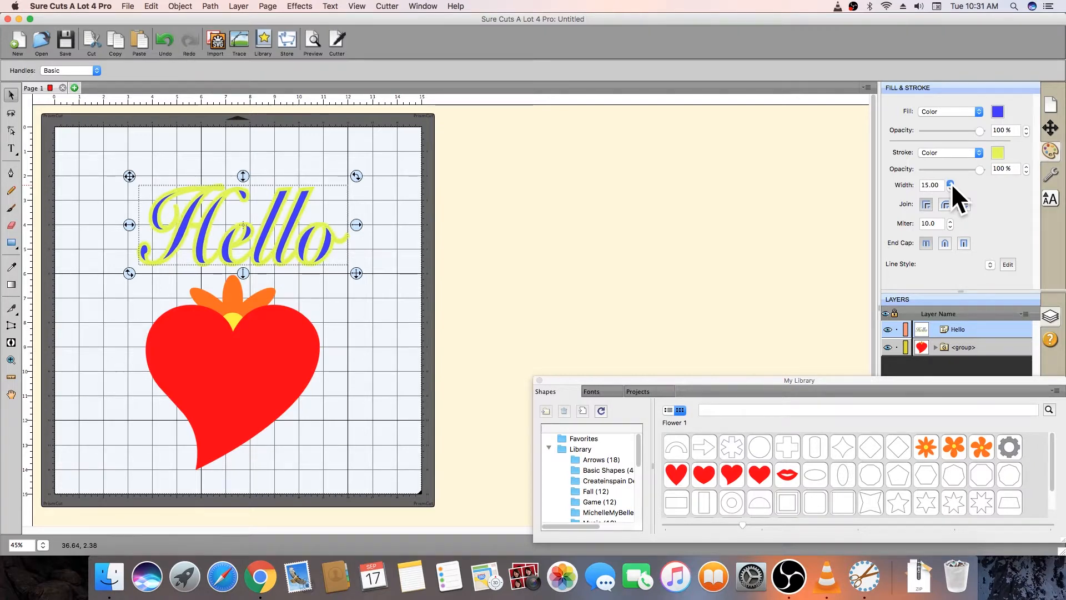
{"action": "left_click", "coordinate": [951, 183]}
- Reduce the Hello text's stroke width to 0.10
{"action": "left_click", "coordinate": [951, 188]}
{"action": "left_click", "coordinate": [951, 189]}
{"action": "left_click", "coordinate": [951, 188]}
{"action": "left_click", "coordinate": [951, 188]}
{"action": "left_click", "coordinate": [951, 188]}
{"action": "left_click", "coordinate": [950, 189]}
{"action": "left_click", "coordinate": [951, 189]}
{"action": "left_click", "coordinate": [950, 188]}
{"action": "left_click", "coordinate": [951, 189]}
{"action": "left_click", "coordinate": [951, 188]}
{"action": "left_click", "coordinate": [951, 189]}
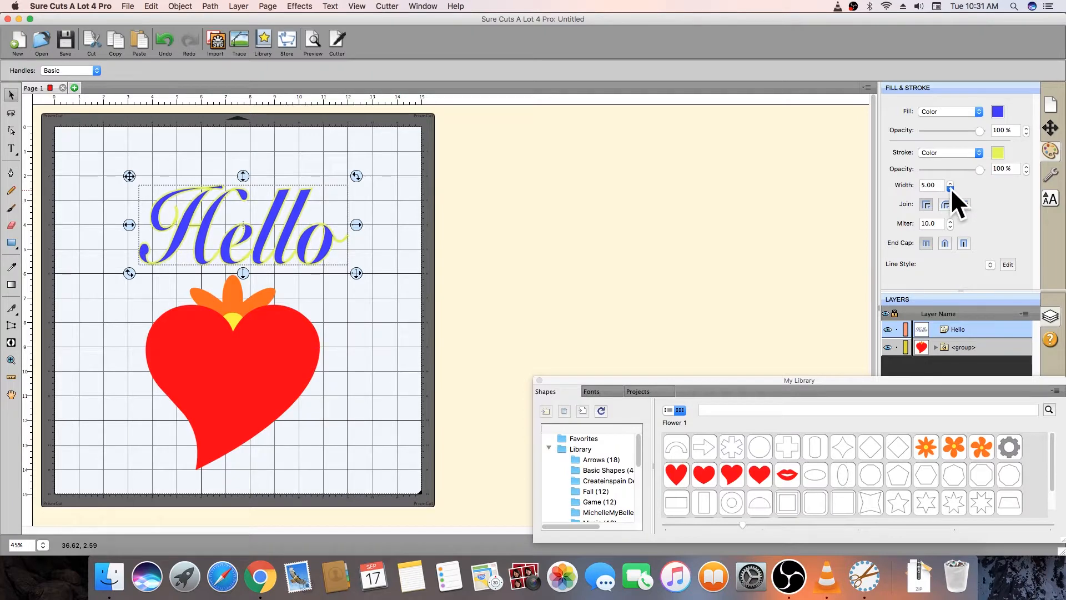
{"action": "left_click", "coordinate": [951, 188]}
{"action": "left_click", "coordinate": [951, 189]}
{"action": "left_click", "coordinate": [951, 188]}
{"action": "left_click", "coordinate": [951, 189]}
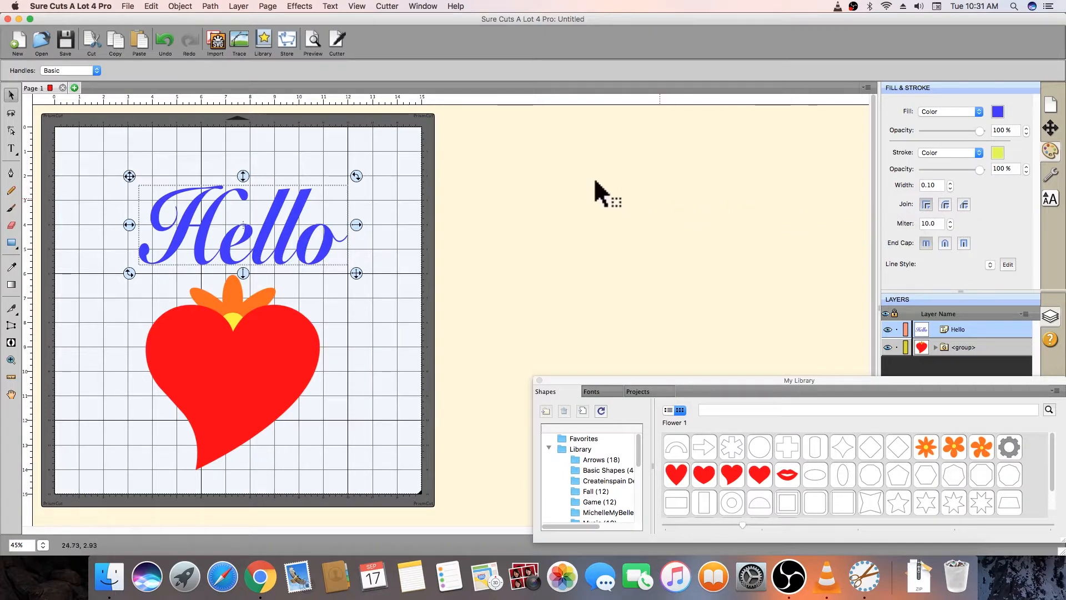
- Weld the overlapping Hello letters with Union, previewing the cut lines before and after
{"action": "left_click", "coordinate": [314, 41]}
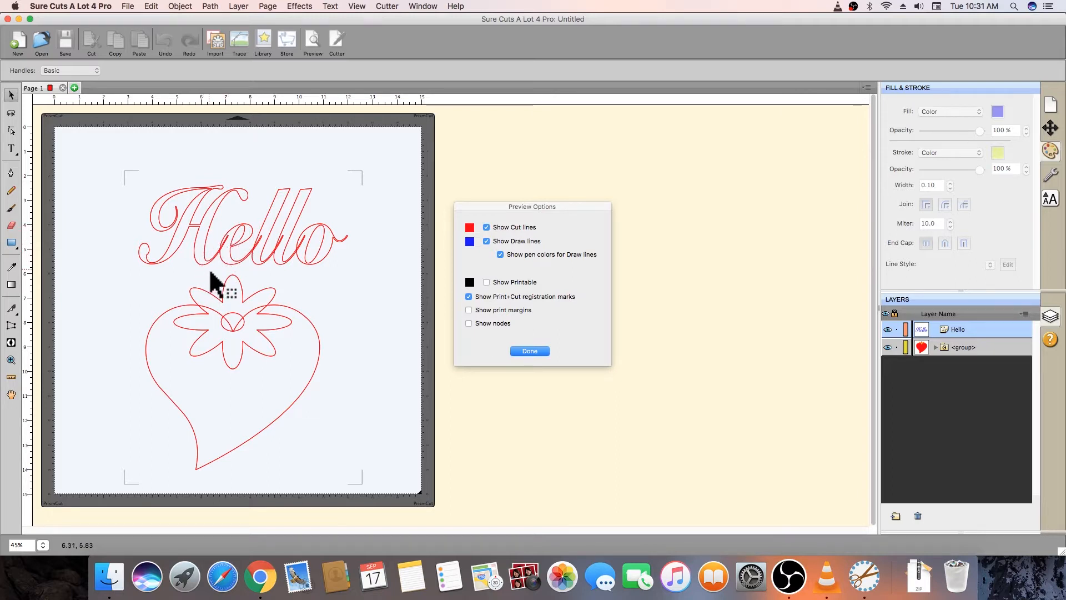
{"action": "left_click", "coordinate": [533, 353]}
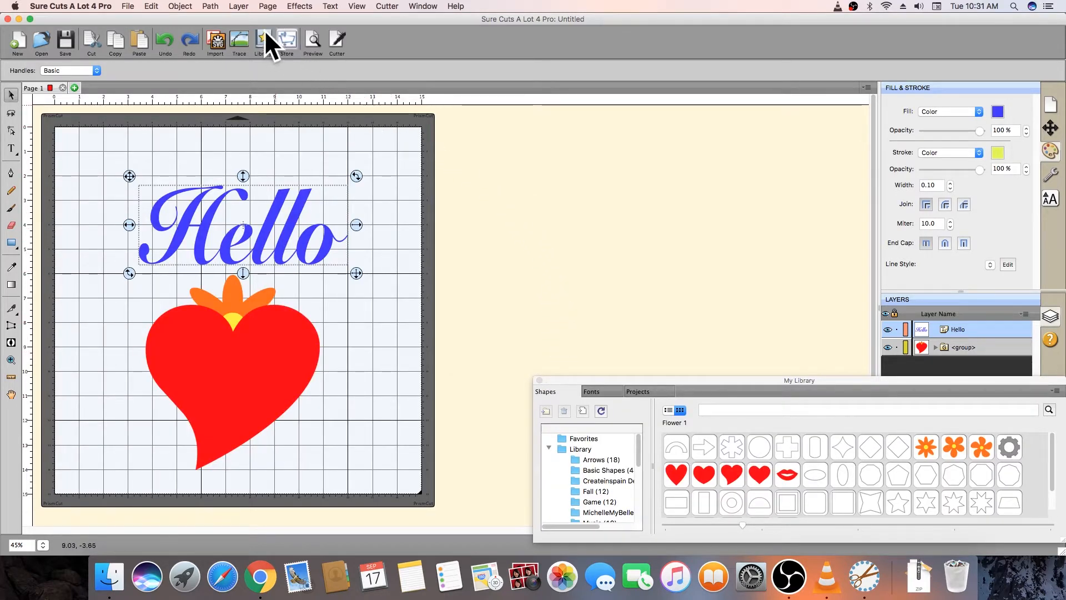
{"action": "left_click", "coordinate": [215, 5]}
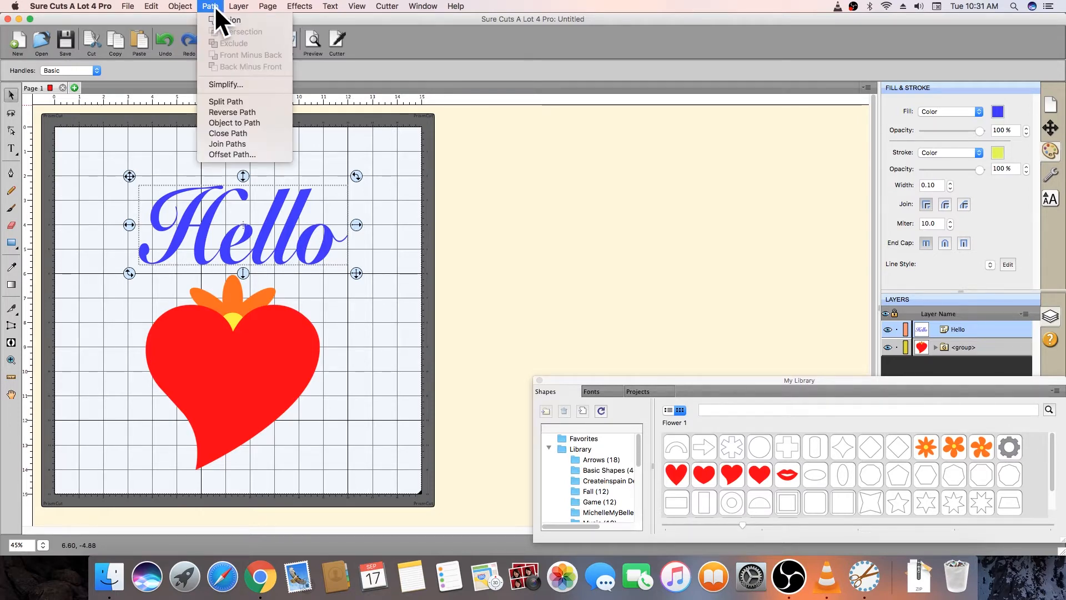
{"action": "left_click", "coordinate": [262, 20]}
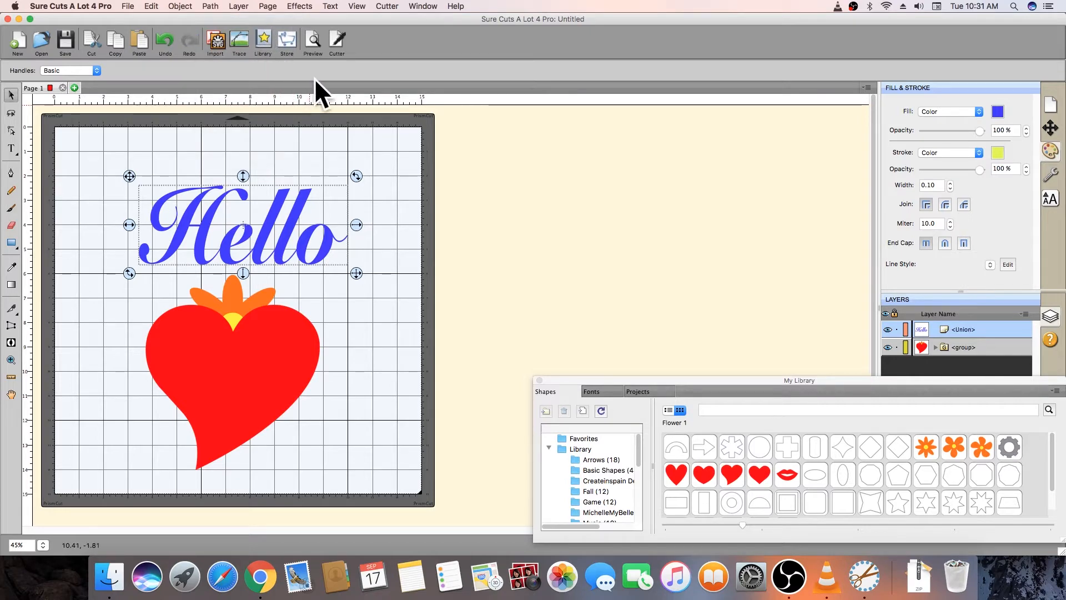
{"action": "left_click", "coordinate": [314, 45]}
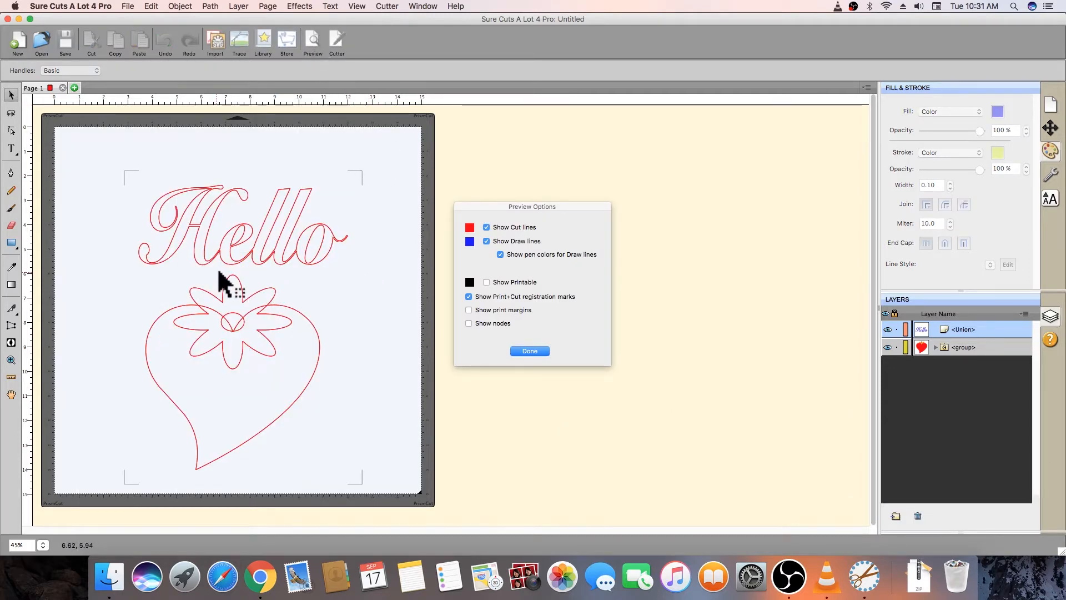
{"action": "left_click", "coordinate": [529, 351]}
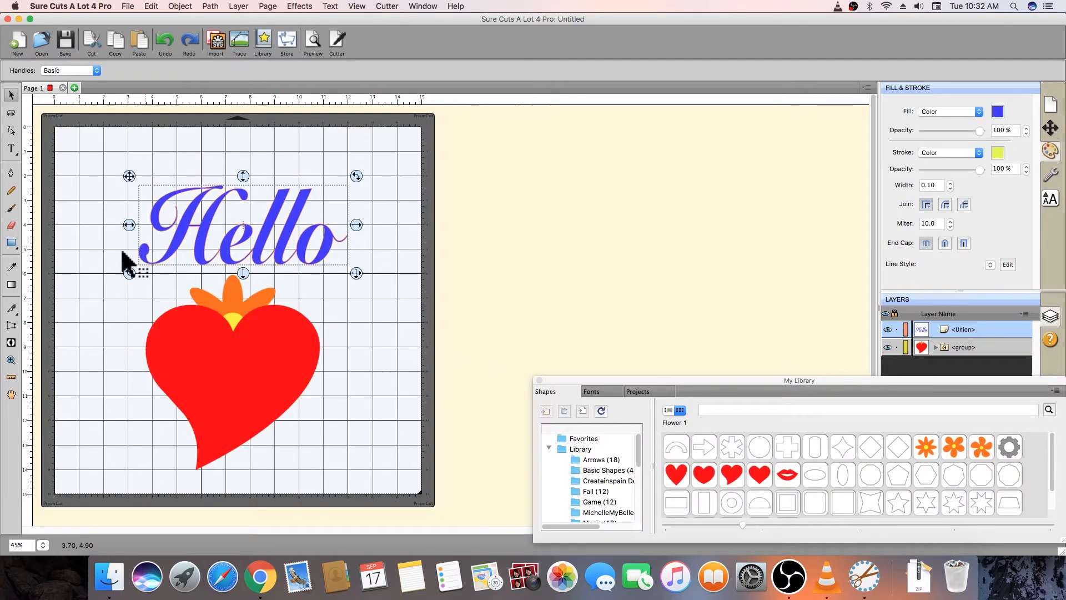
- Weld the grouped heart and flower into a single shape with Union, previewing the cut lines before and after
{"action": "left_click", "coordinate": [226, 376]}
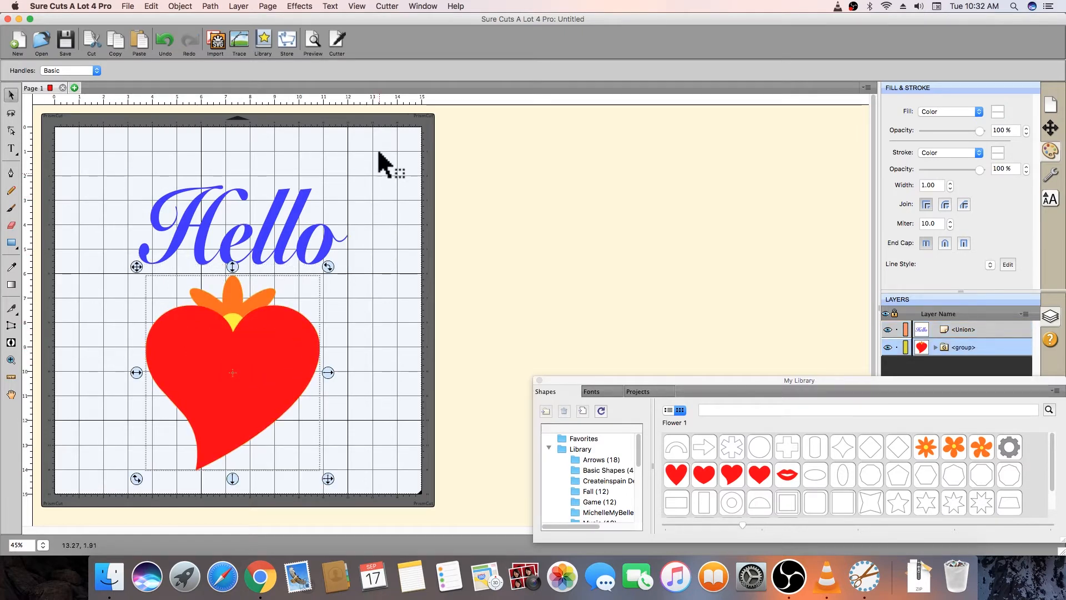
{"action": "left_click", "coordinate": [312, 44]}
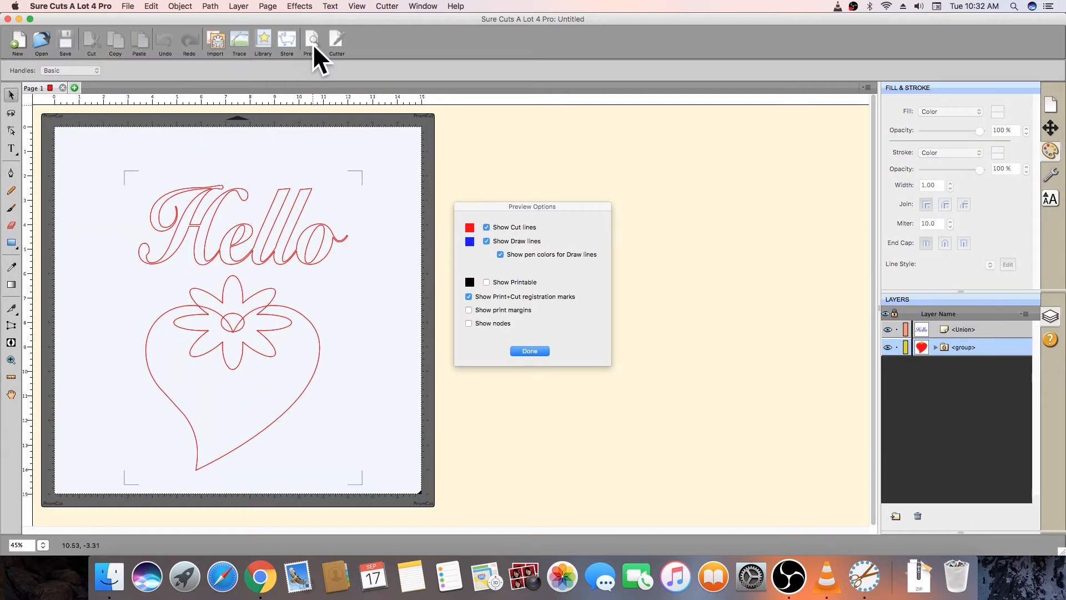
{"action": "left_click", "coordinate": [530, 351]}
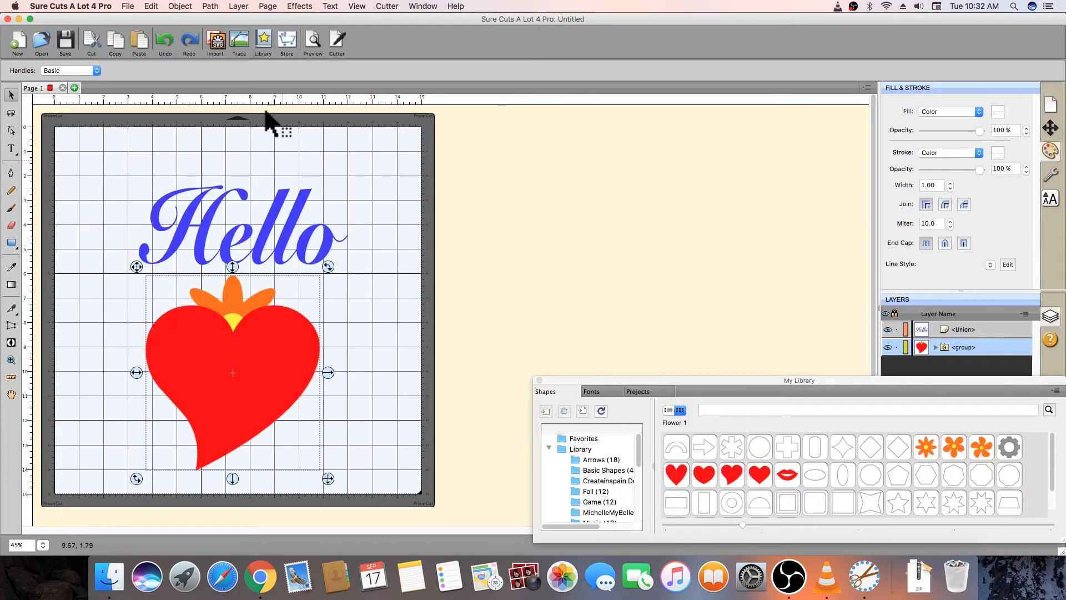
{"action": "left_click", "coordinate": [212, 7]}
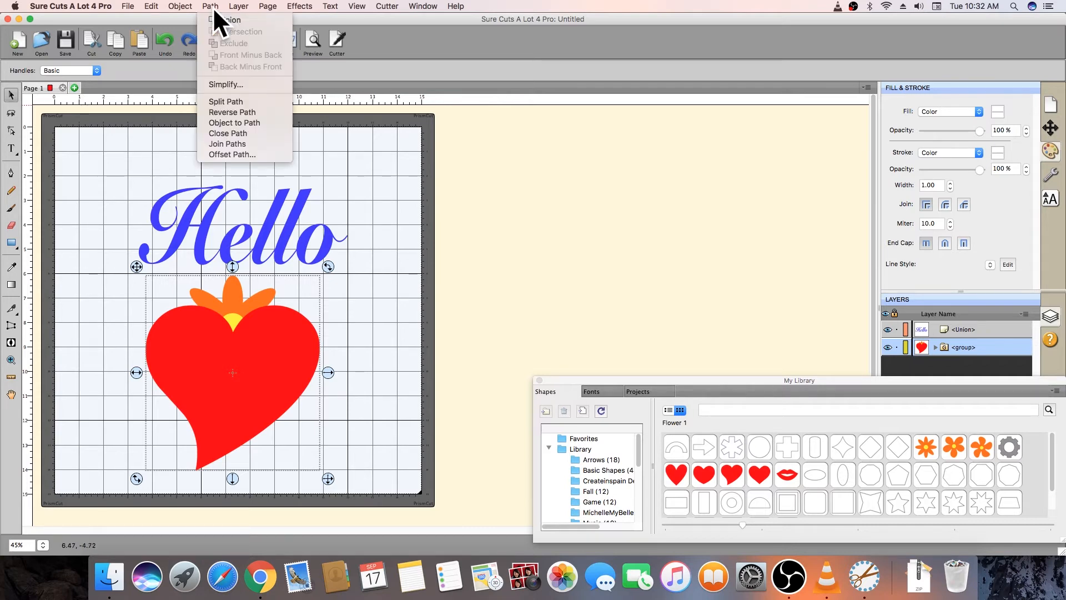
{"action": "left_click", "coordinate": [262, 21]}
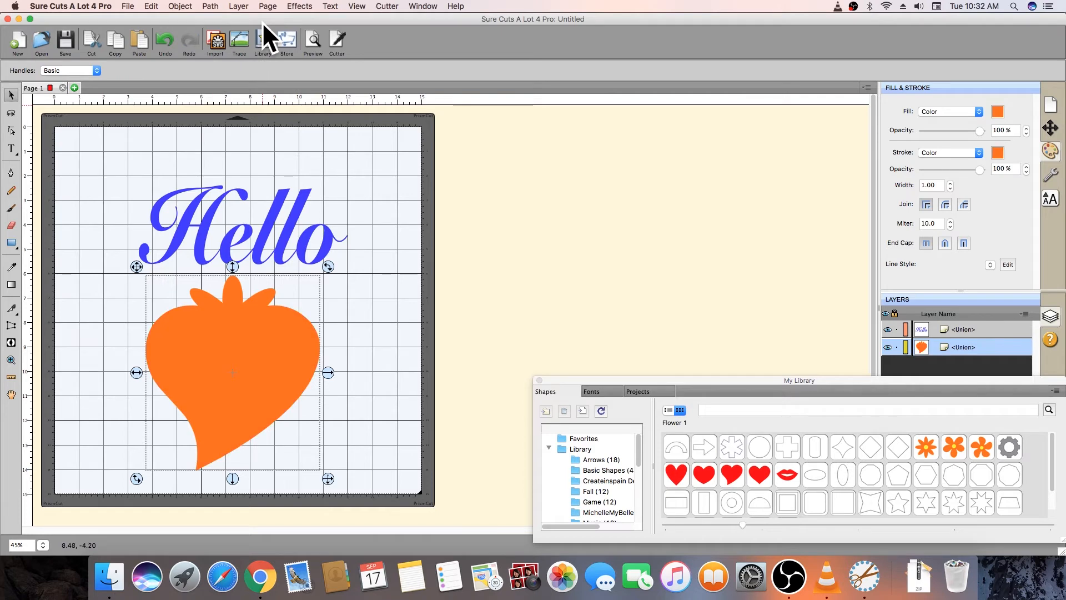
{"action": "left_click", "coordinate": [317, 47]}
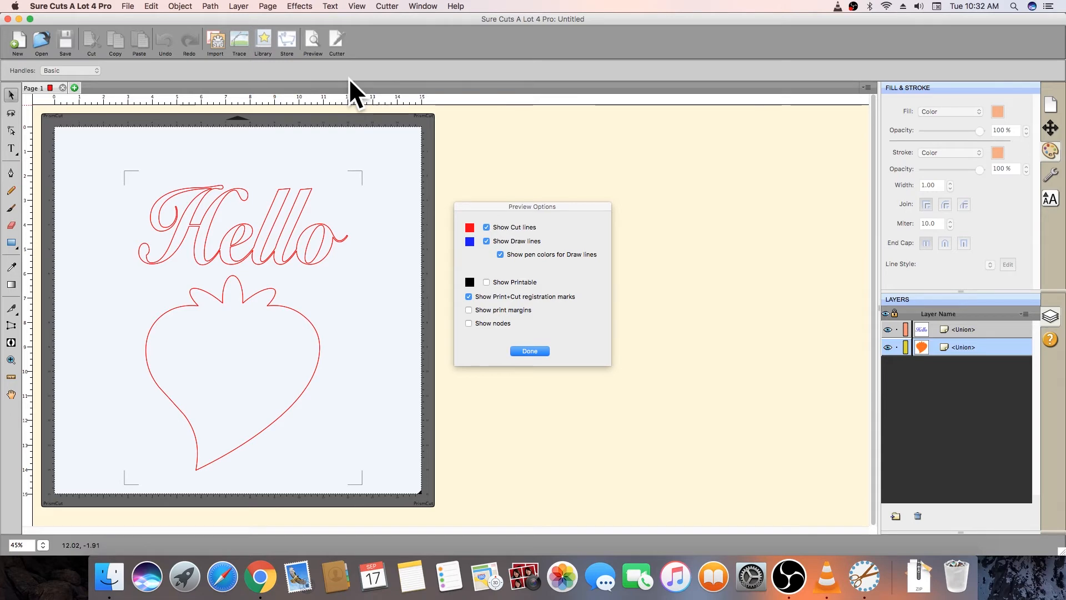
{"action": "left_click", "coordinate": [529, 351]}
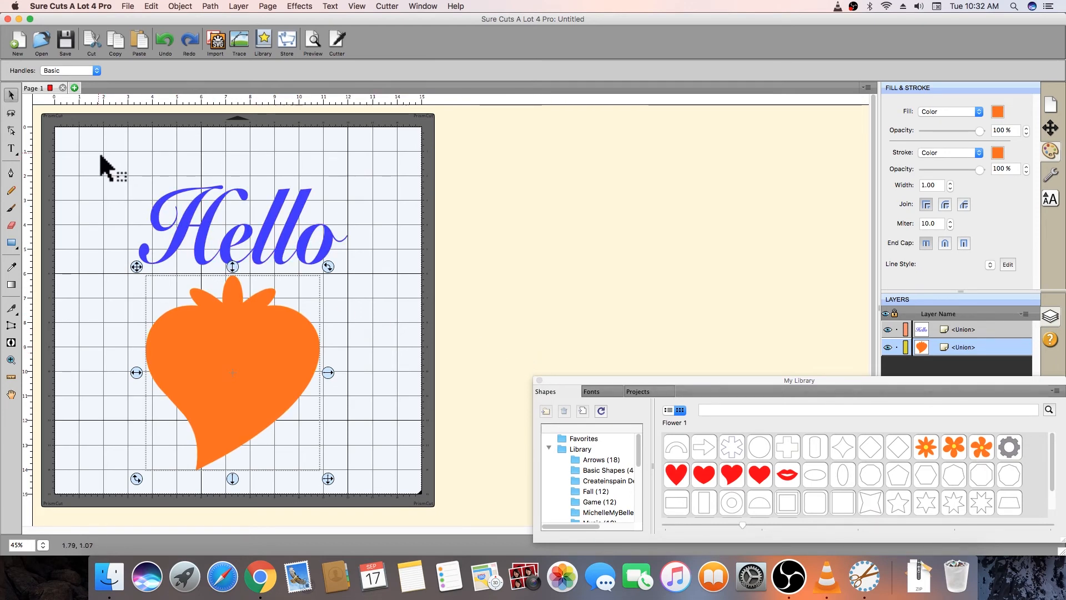
- Select the Hello text and the welded heart-and-flower shape together and cut them from the page
{"action": "left_click_drag", "start_coordinate": [87, 161], "coordinate": [388, 489]}
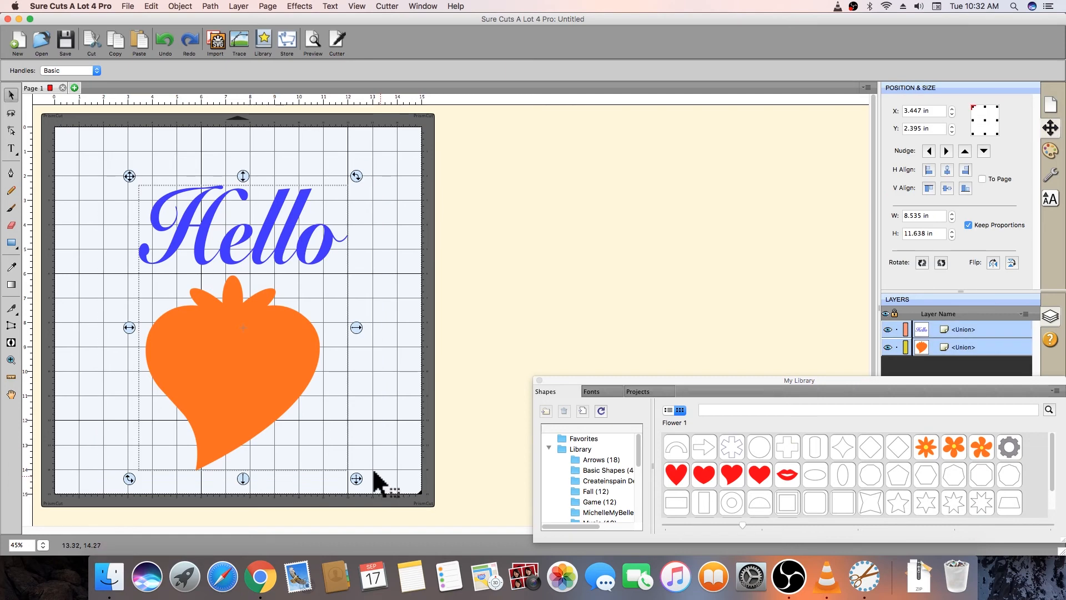
{"action": "left_click", "coordinate": [154, 8]}
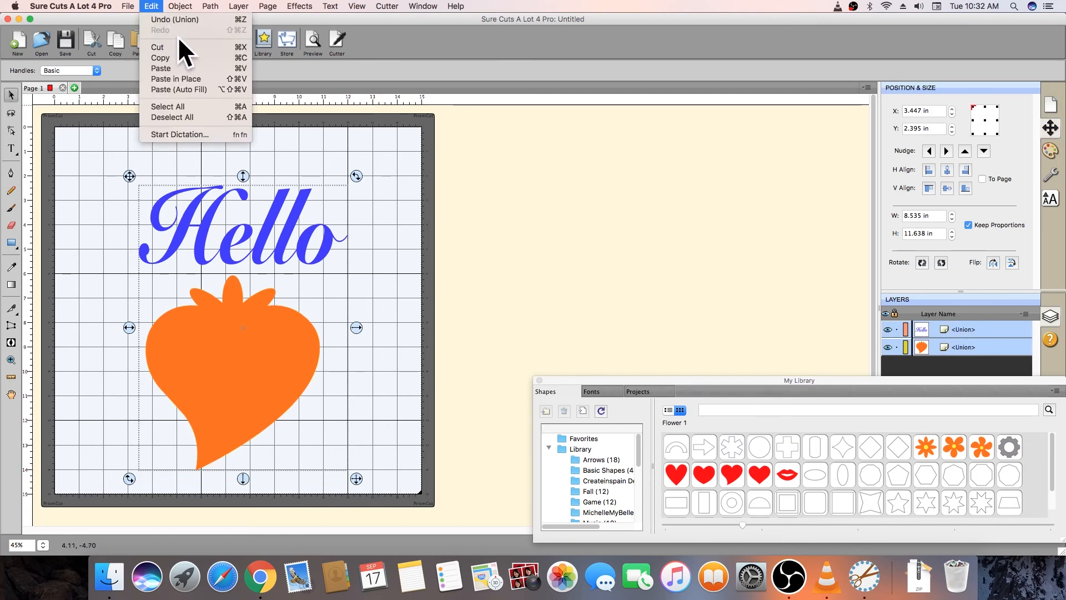
{"action": "left_click", "coordinate": [211, 47]}
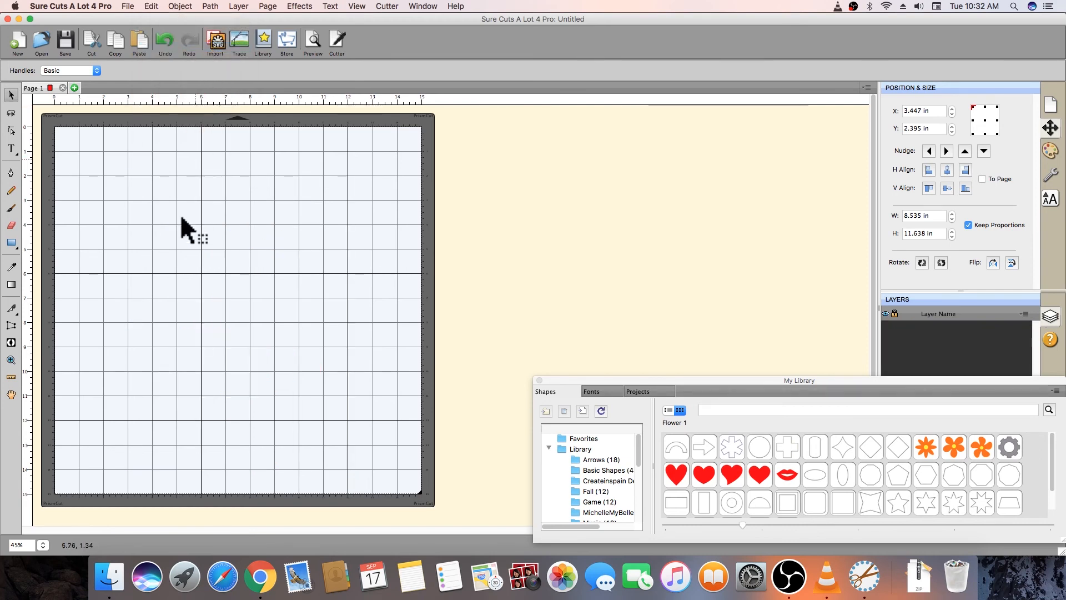